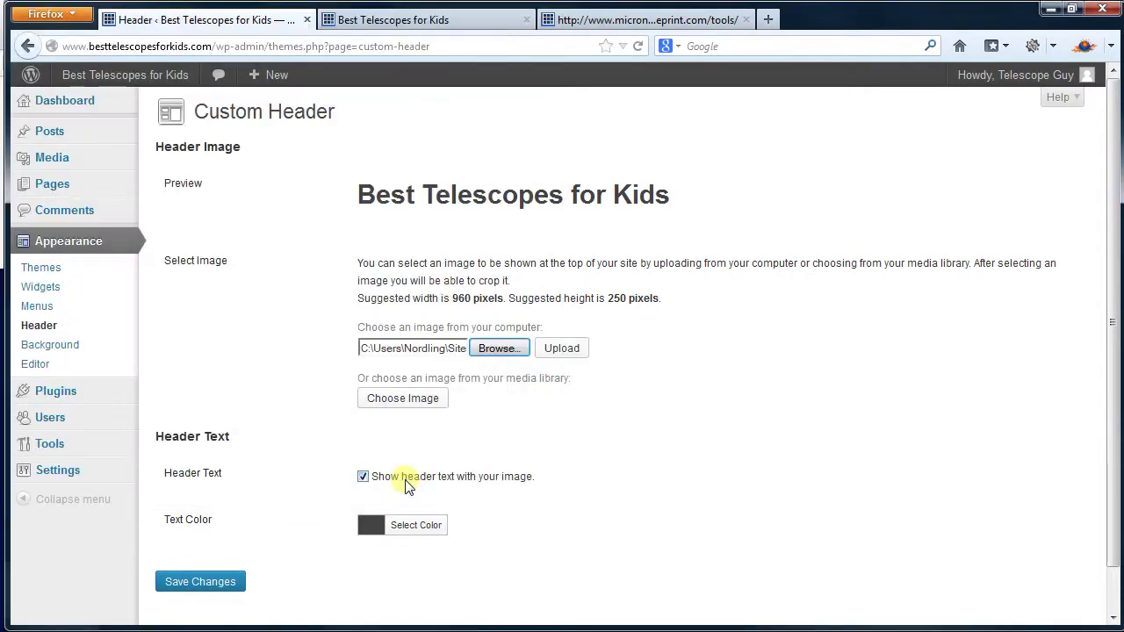
# Upload the chosen header image, shift the crop area fully over to the telescope, and publish the cropped header.
pyautogui.click(562, 349)
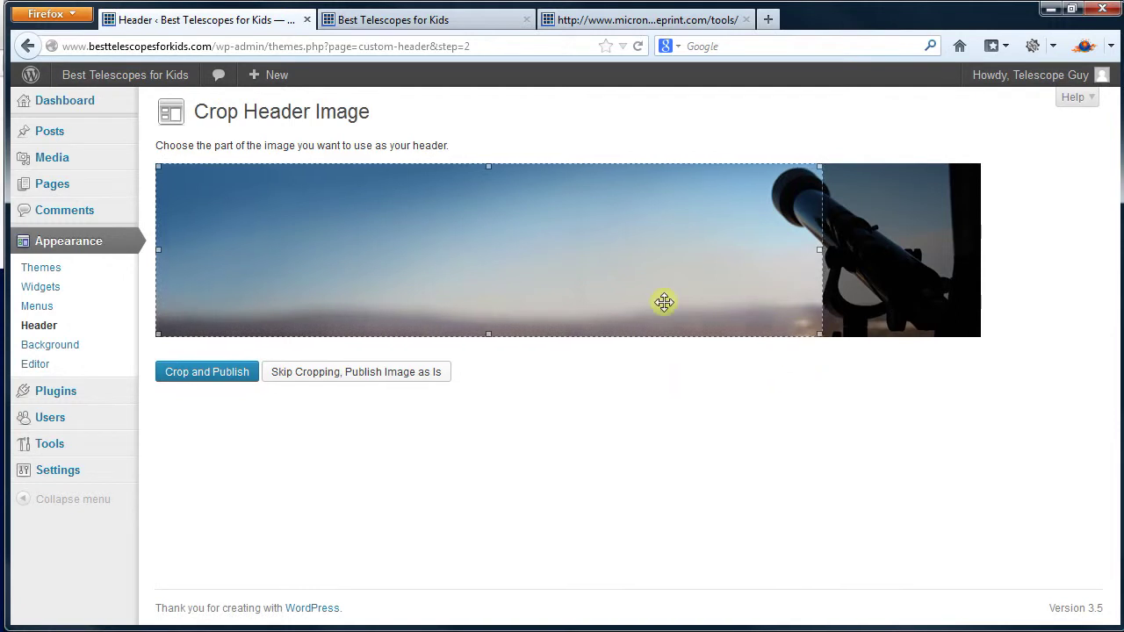
pyautogui.moveTo(628, 286); pyautogui.dragTo(794, 272)
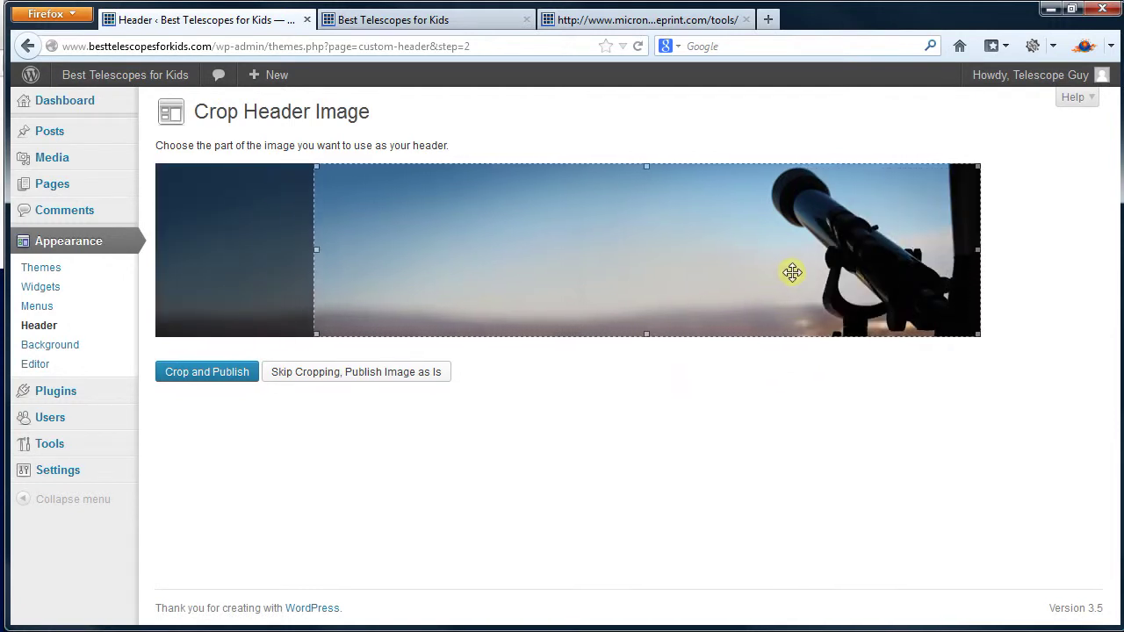
pyautogui.click(207, 372)
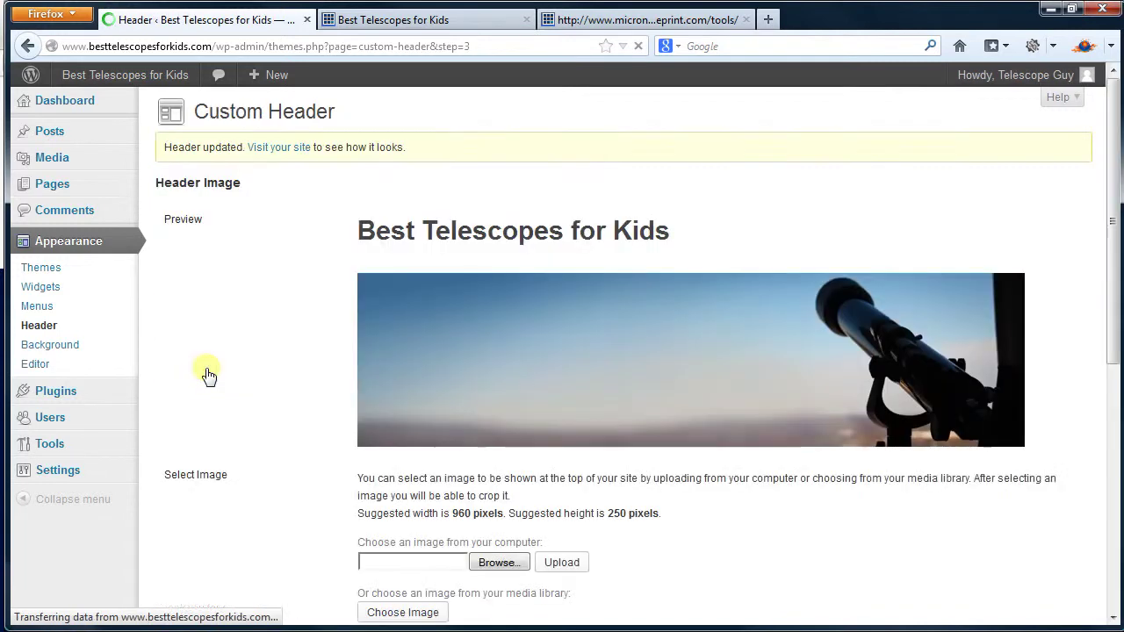
# Reload the live site to check the new header image, and return to the admin page.
pyautogui.click(413, 20)
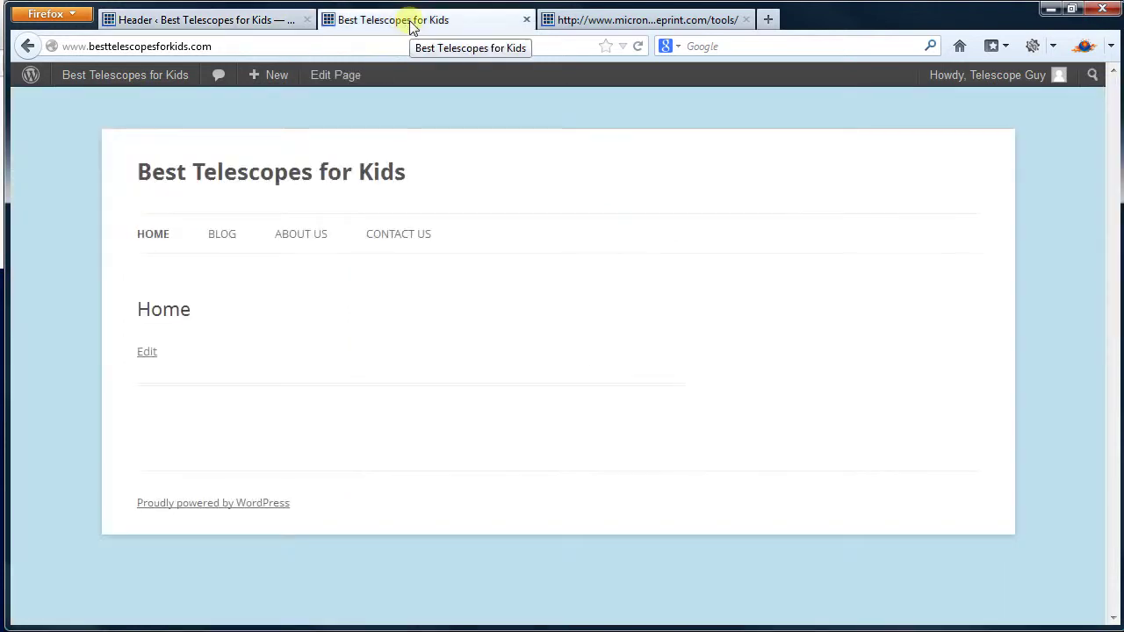
pyautogui.click(638, 46)
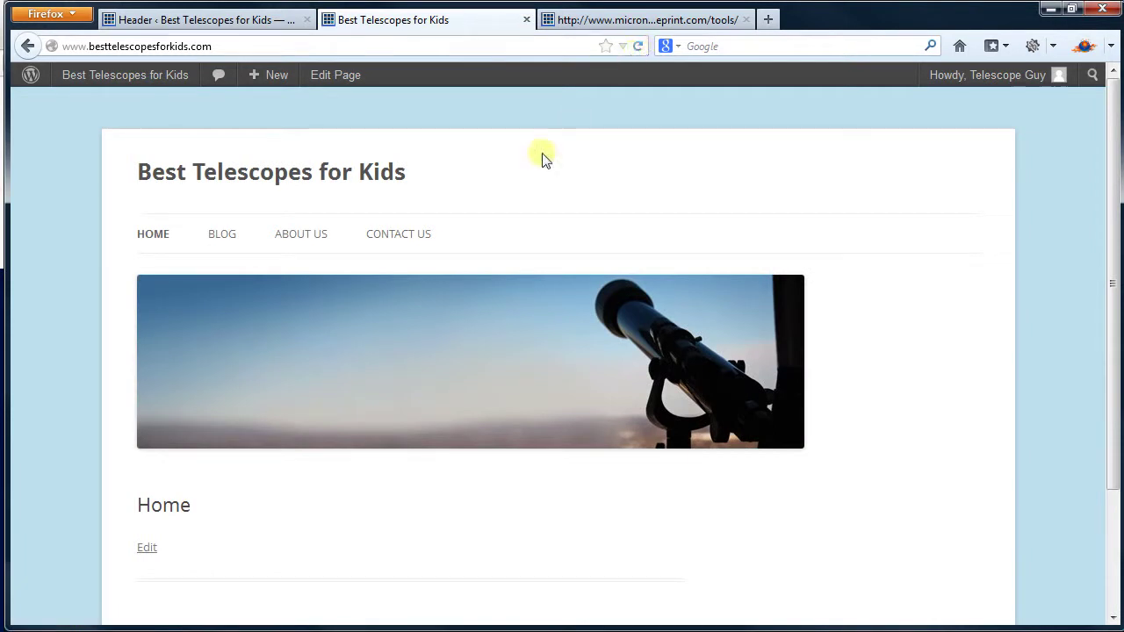
pyautogui.click(230, 21)
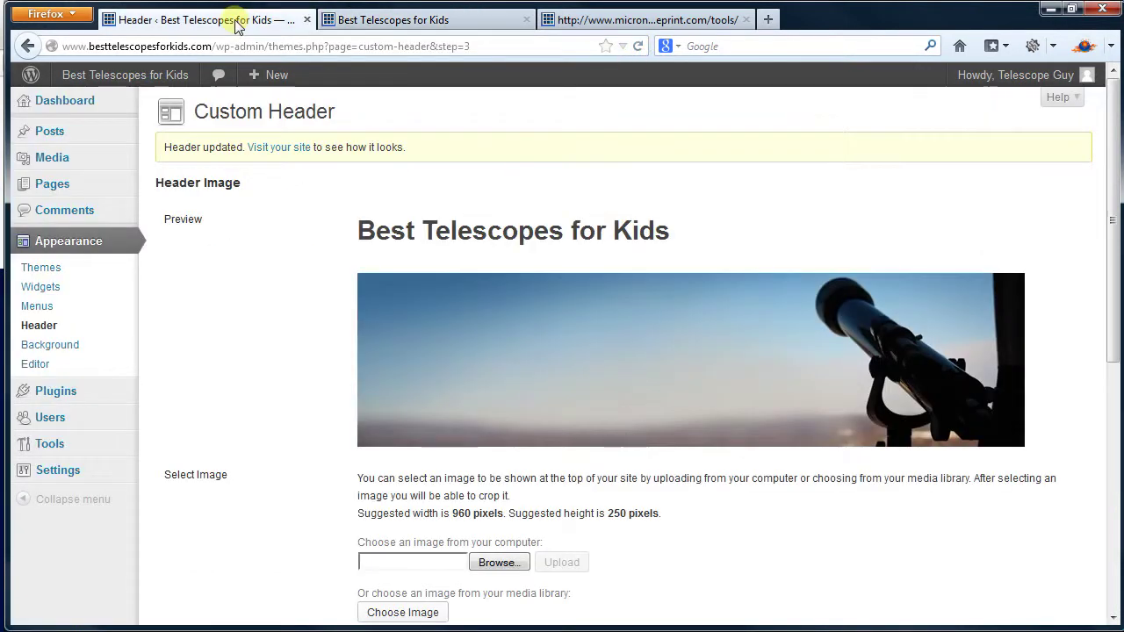
# Open the Home page for editing and show the second row of formatting tools.
pyautogui.moveTo(64, 189)
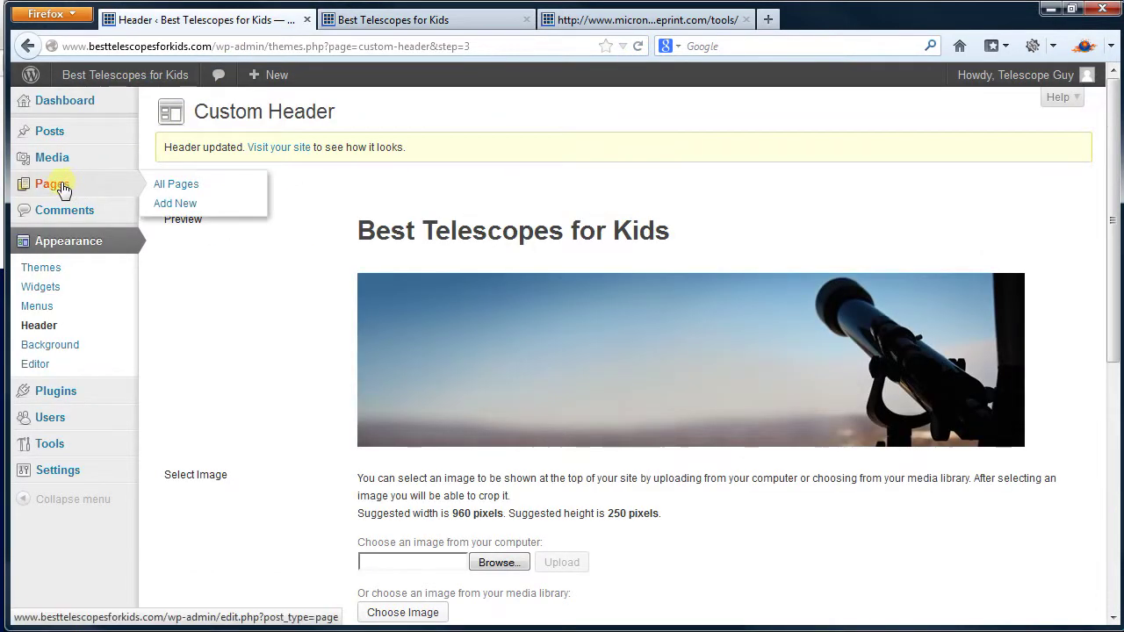
pyautogui.click(64, 190)
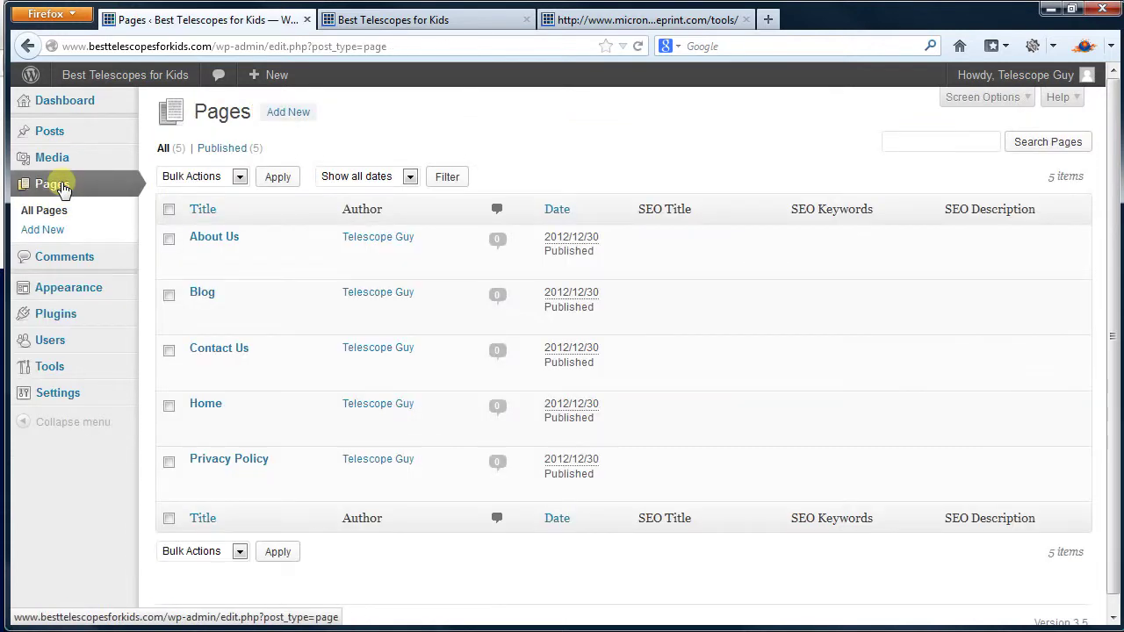
pyautogui.click(203, 407)
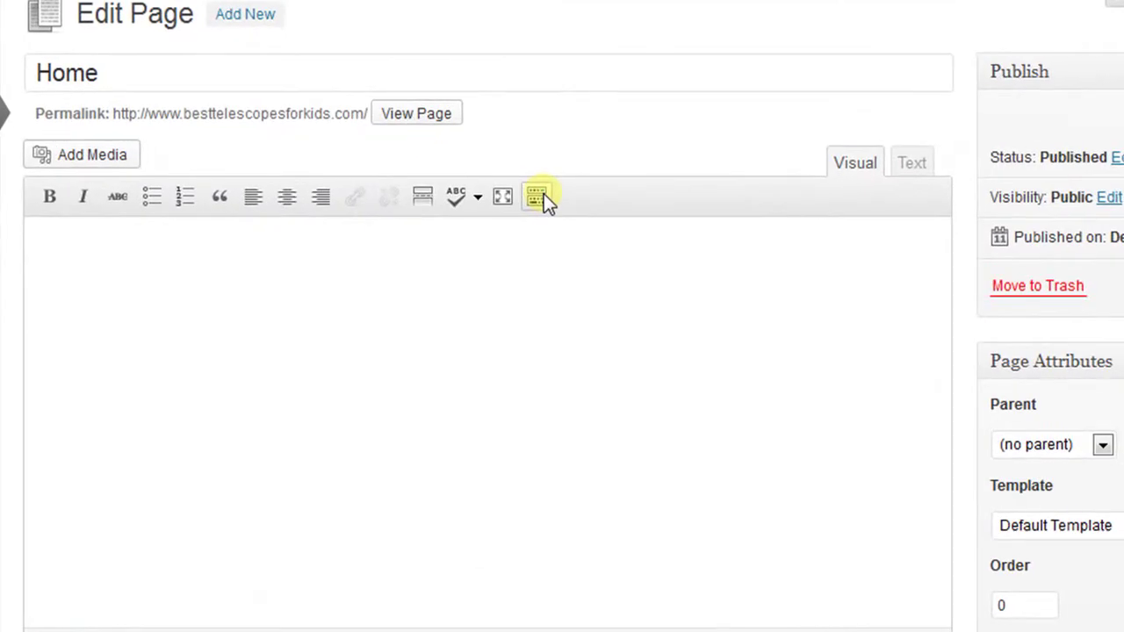
pyautogui.click(537, 197)
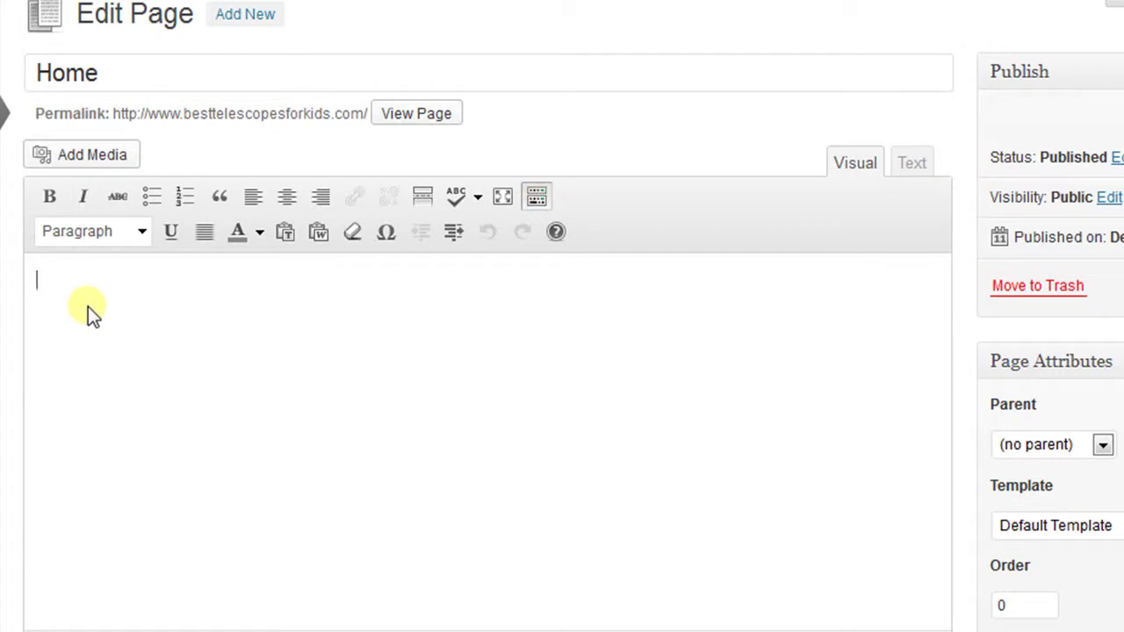
# Paste the copied "Best Telescopes for Kids" welcome text into the Home page body and update the page.
pyautogui.hotkey('ctrl', 'v')
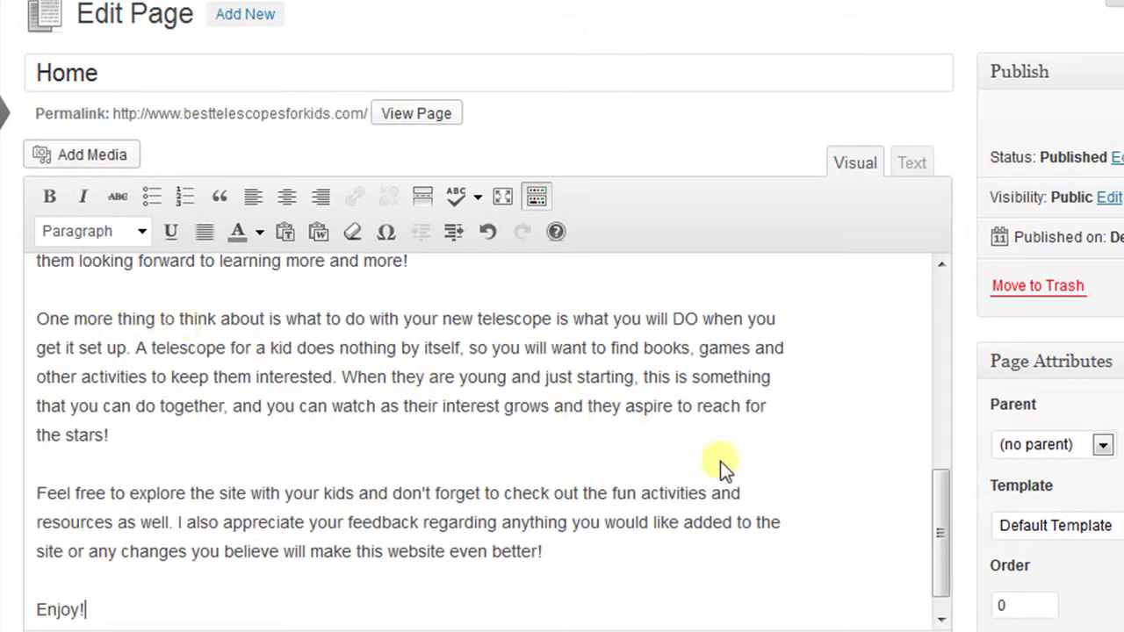
pyautogui.moveTo(942, 522); pyautogui.dragTo(945, 290)
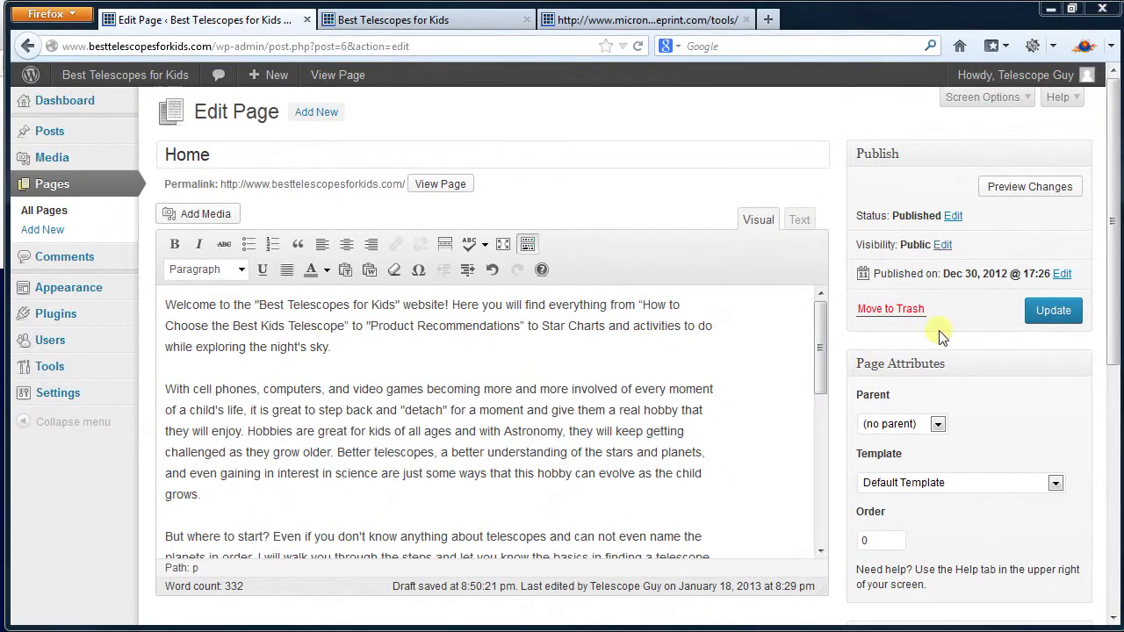
pyautogui.click(1044, 318)
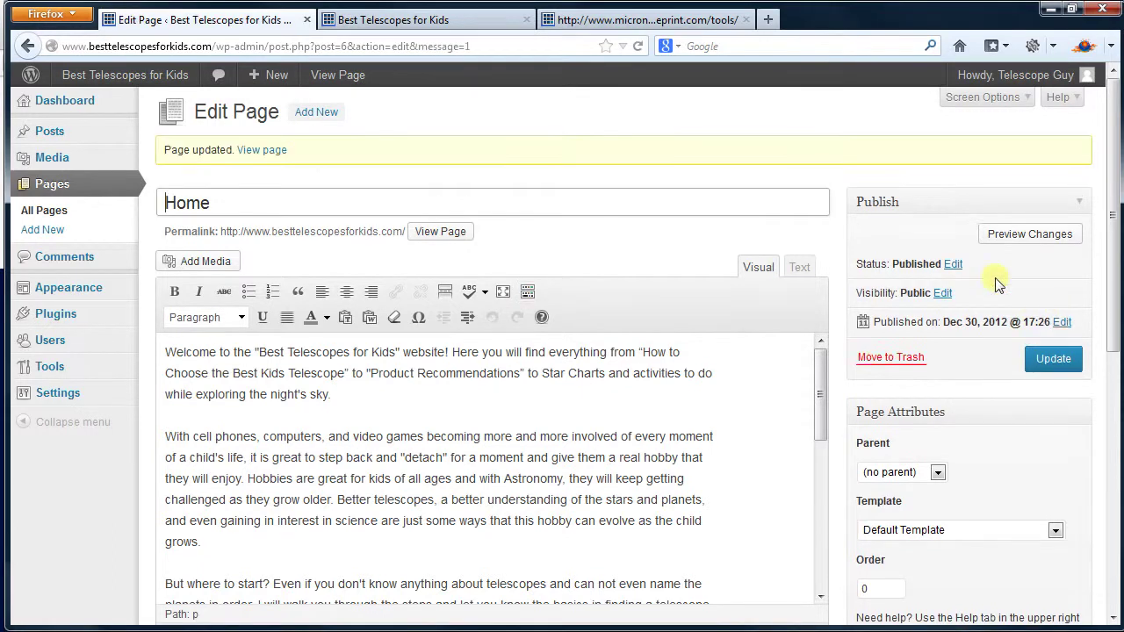
# Reload the live home page and look through the newly added welcome text.
pyautogui.click(435, 19)
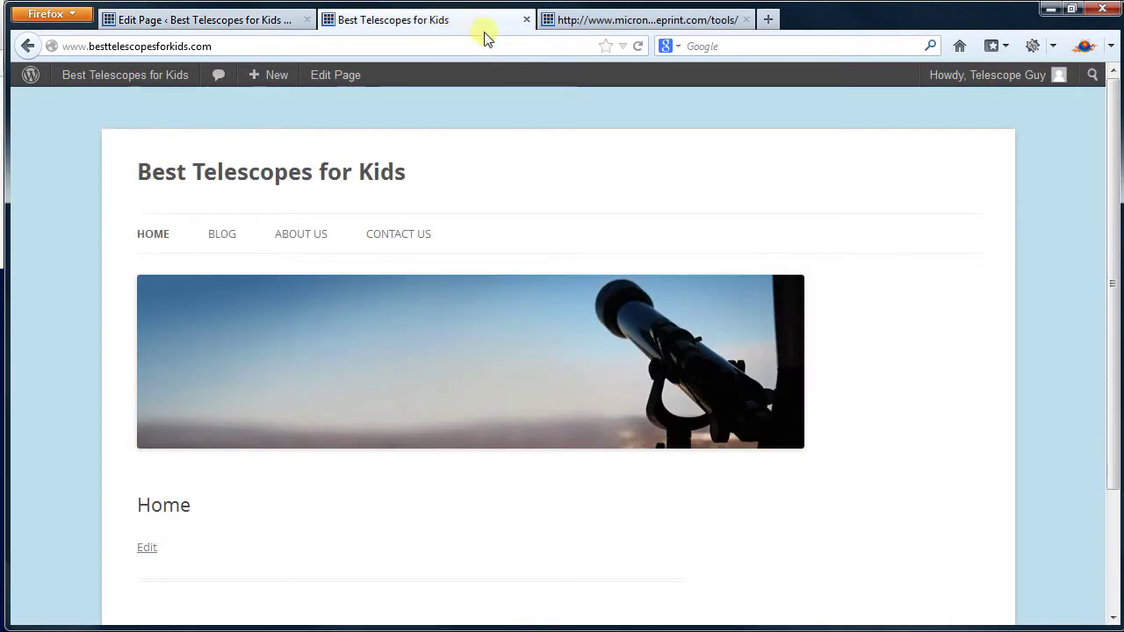
pyautogui.click(638, 47)
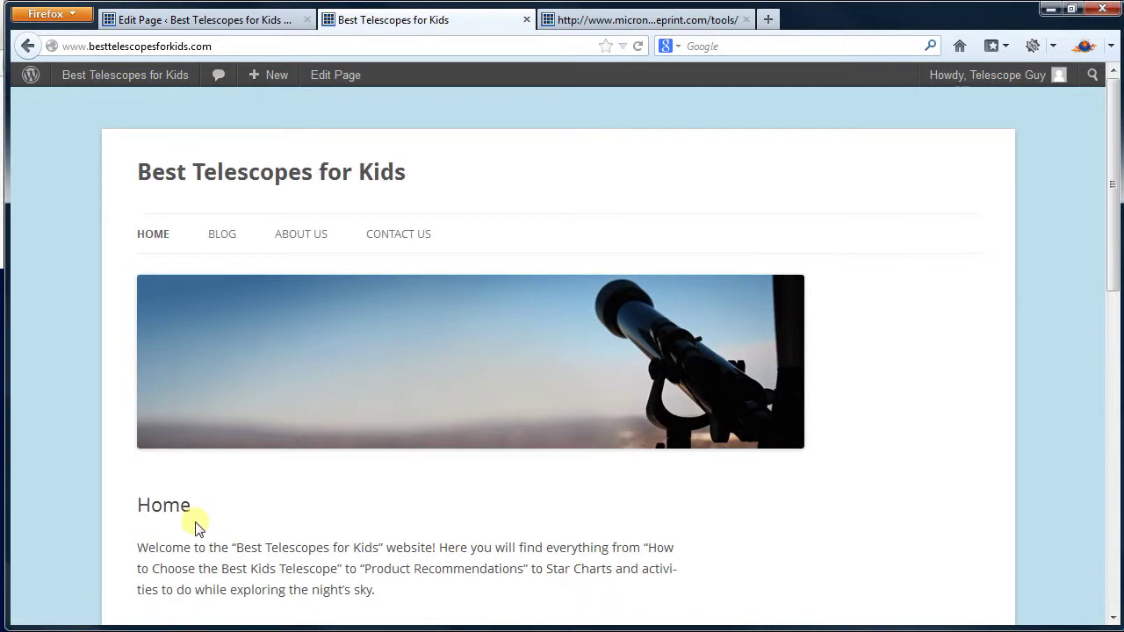
pyautogui.scroll(-3, 197, 527)
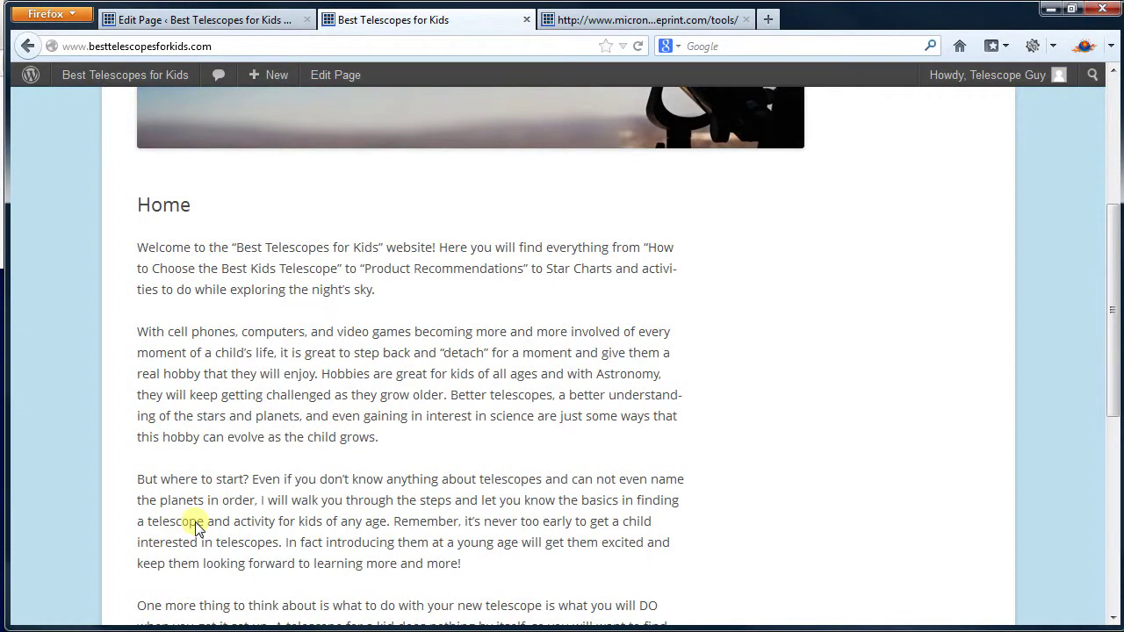
pyautogui.scroll(-4, 195, 522)
pyautogui.scroll(1, 196, 527)
pyautogui.scroll(6, 197, 527)
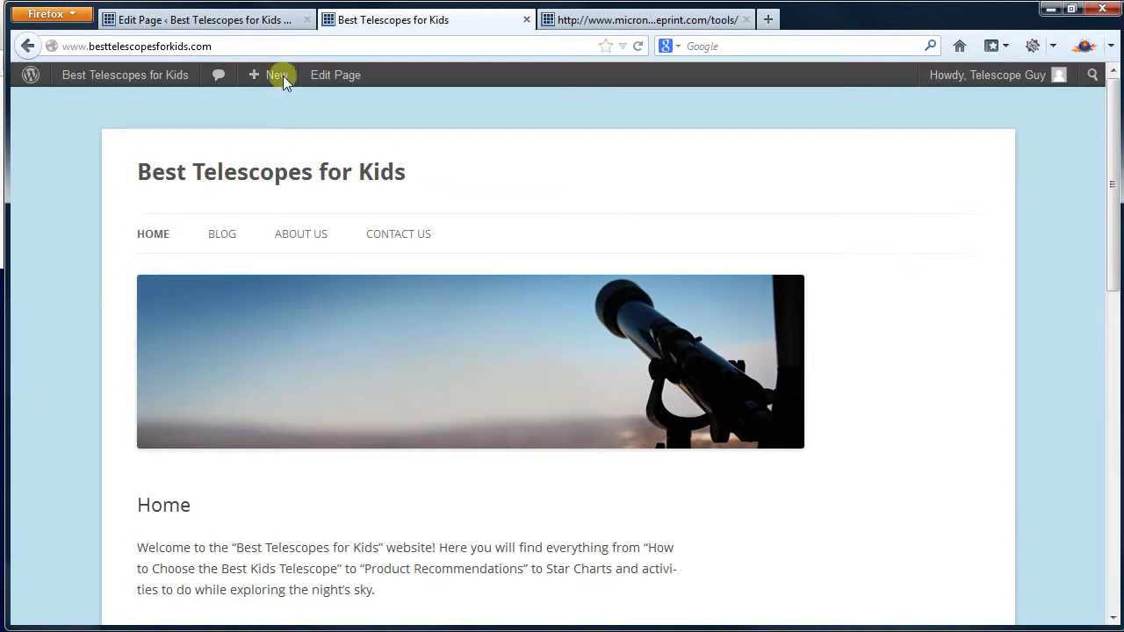
# Add a new page titled "Telescopes 101" and paste the copied article on telescope basics into its body.
pyautogui.click(274, 23)
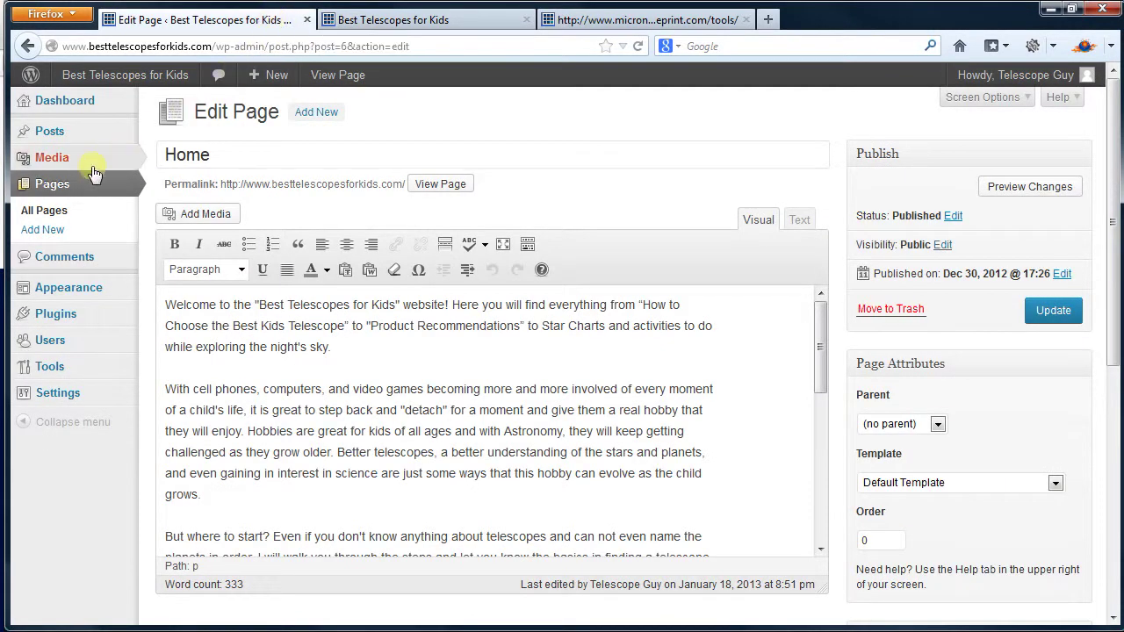
pyautogui.click(54, 233)
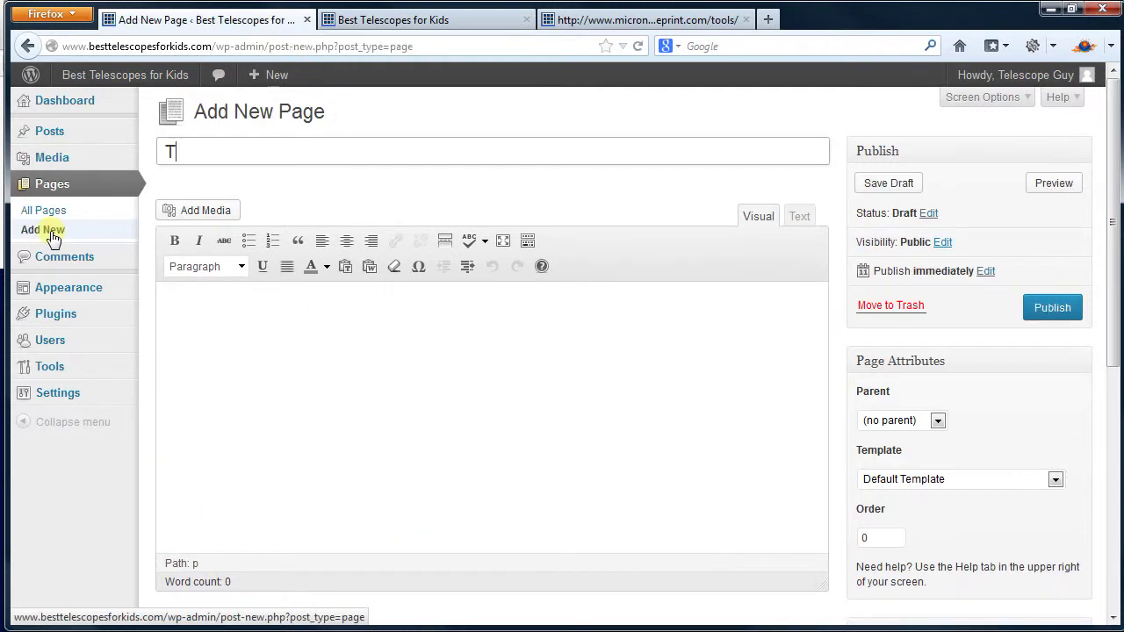
pyautogui.write('Telescope')
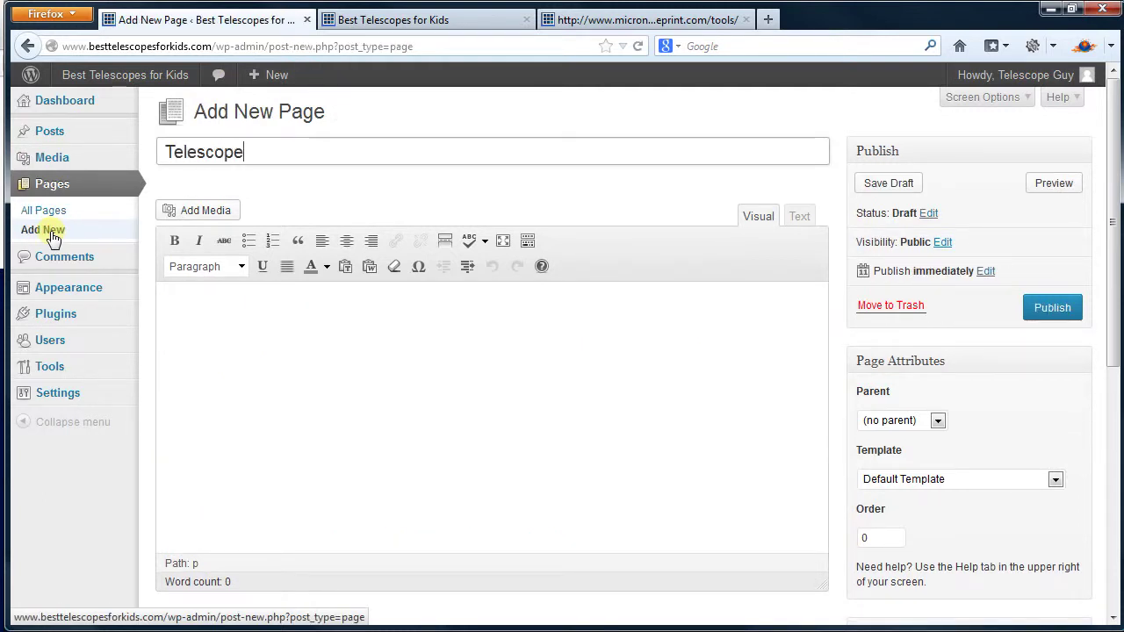
pyautogui.write('s 101')
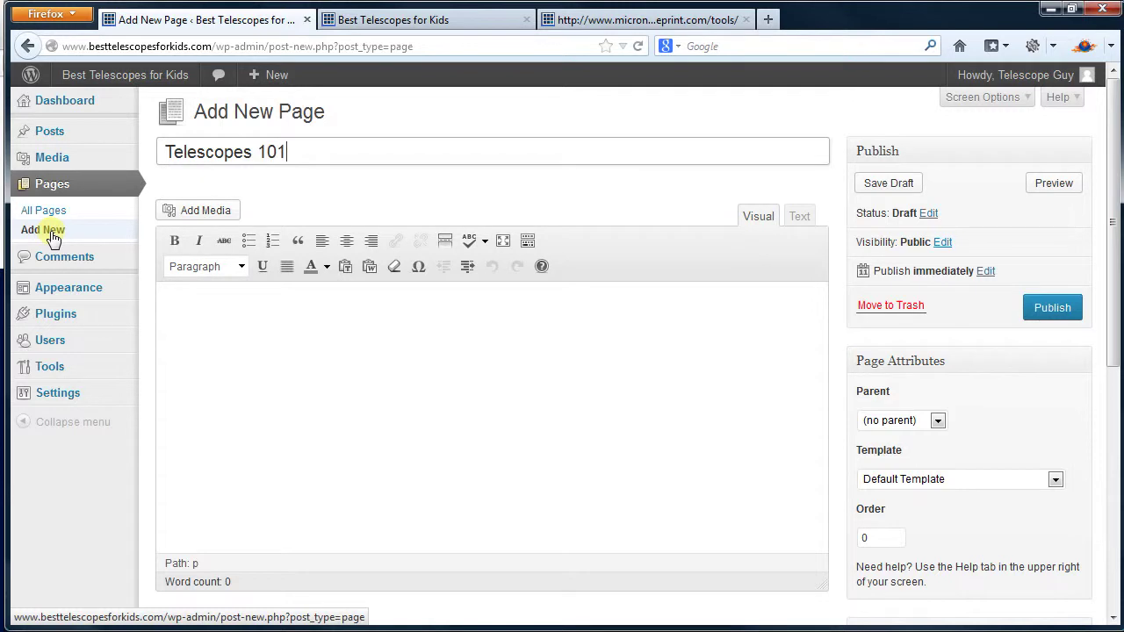
pyautogui.press('Tab')
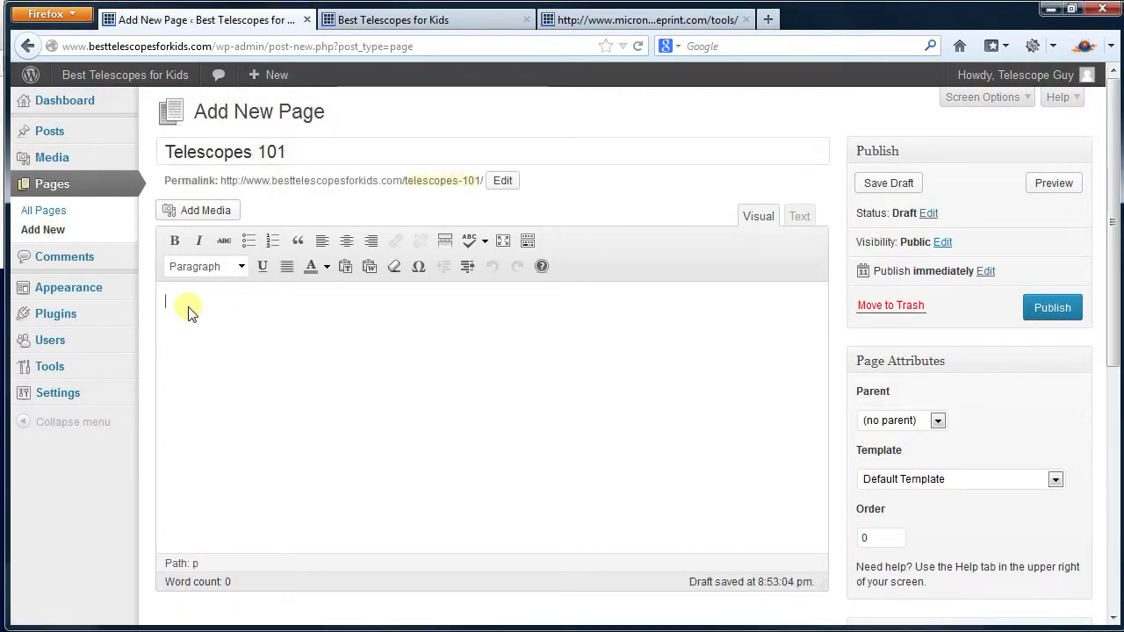
pyautogui.hotkey('ctrl', 'v')
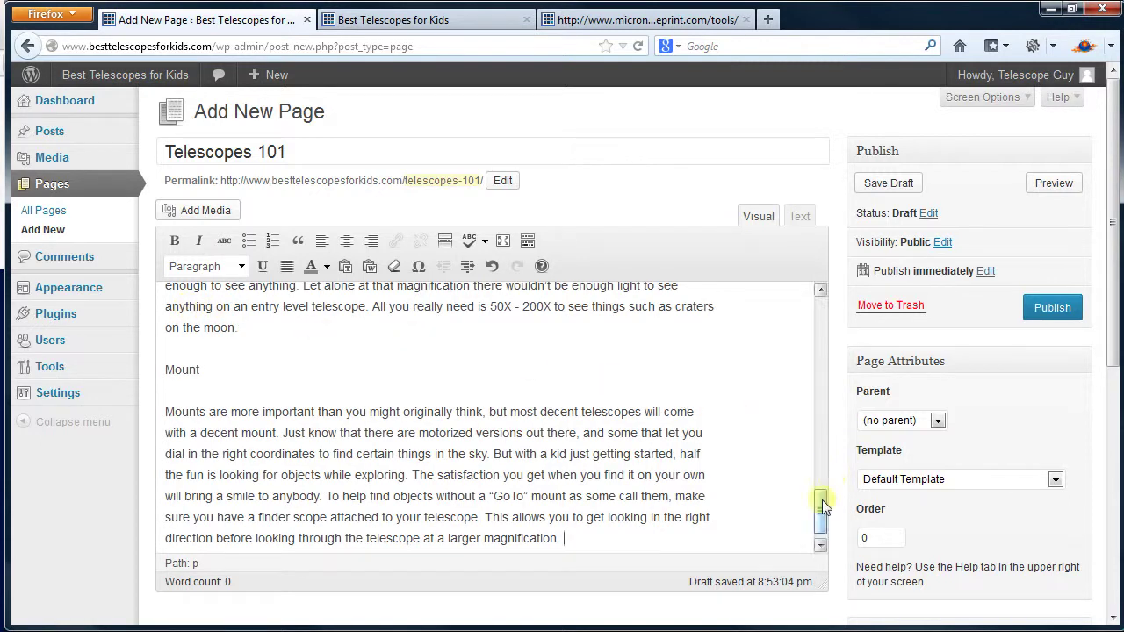
pyautogui.moveTo(822, 500); pyautogui.dragTo(826, 296)
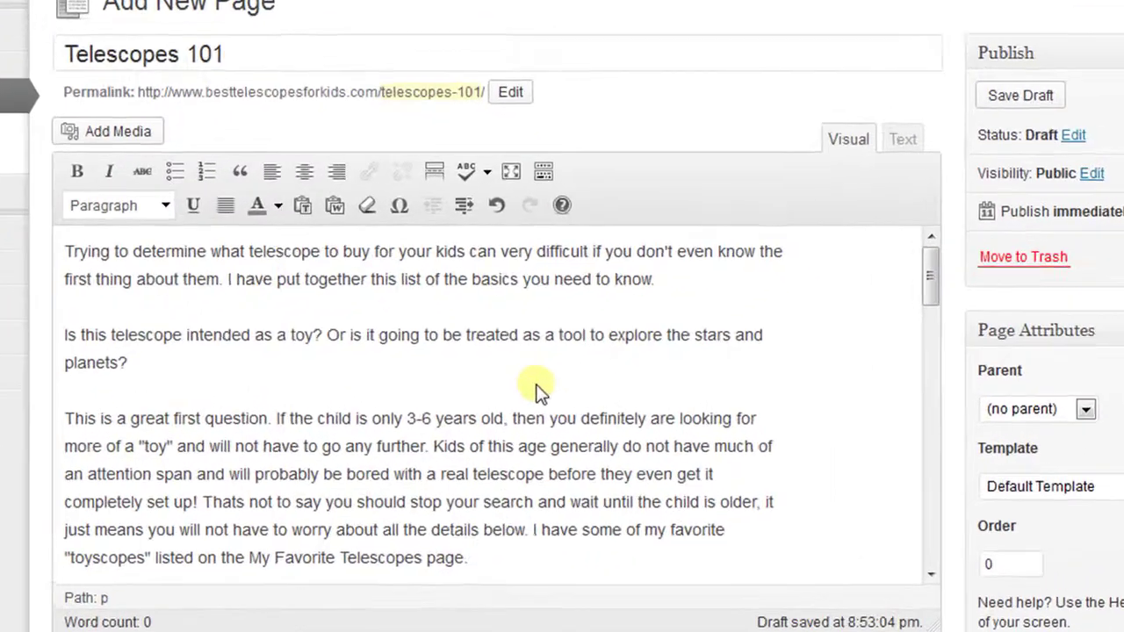
# Make the "Reflecting vs Refracting" heading in the article bold.
pyautogui.scroll(-10, 539, 391)
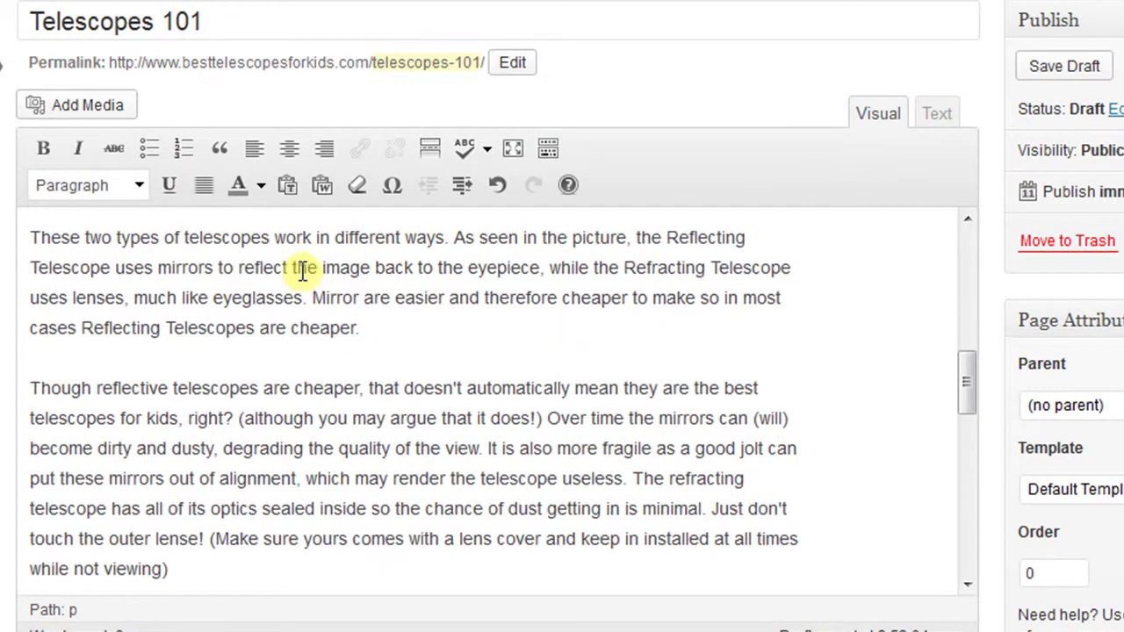
pyautogui.scroll(3, 302, 269)
pyautogui.moveTo(239, 318); pyautogui.dragTo(29, 318)
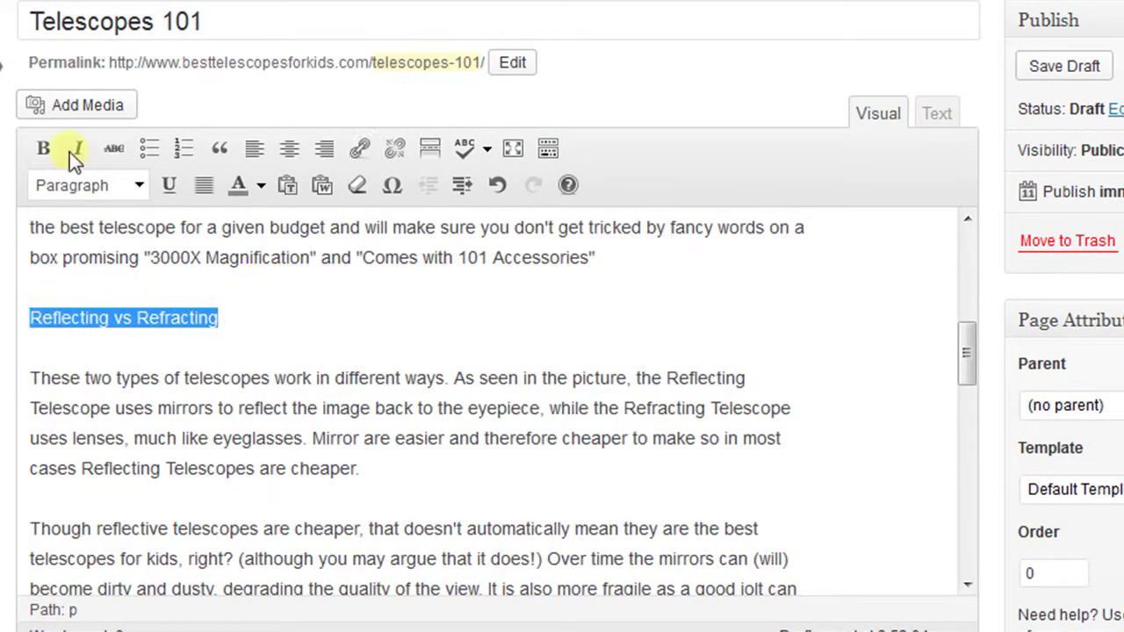
pyautogui.click(46, 147)
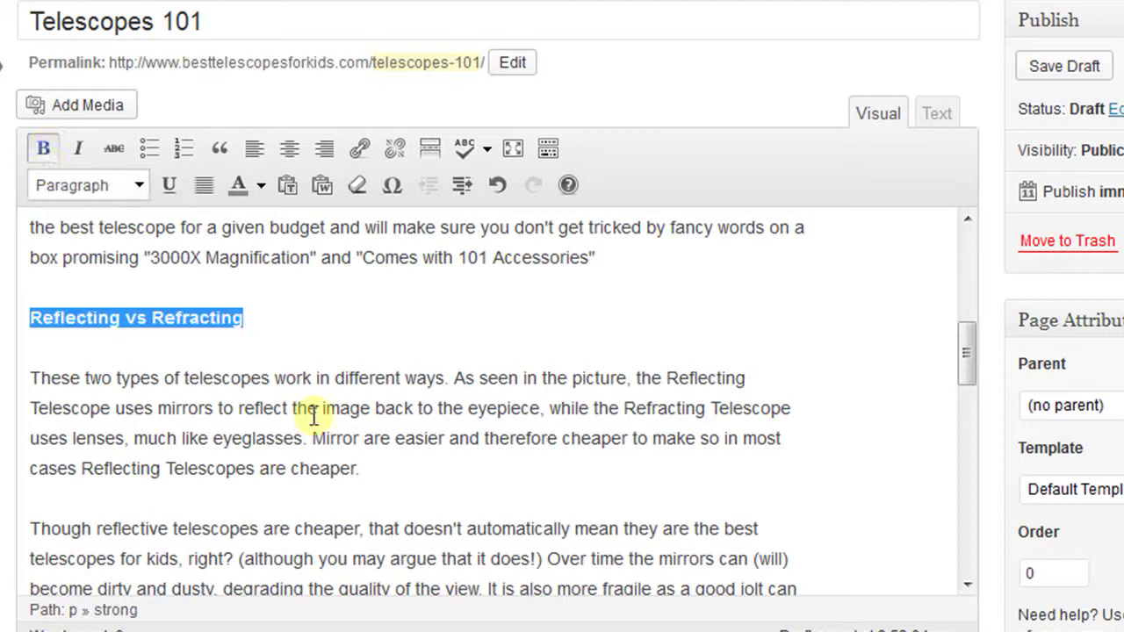
# Make the "Magnification" and "Mount" headings in the article bold.
pyautogui.scroll(-3, 368, 427)
pyautogui.scroll(-8, 368, 427)
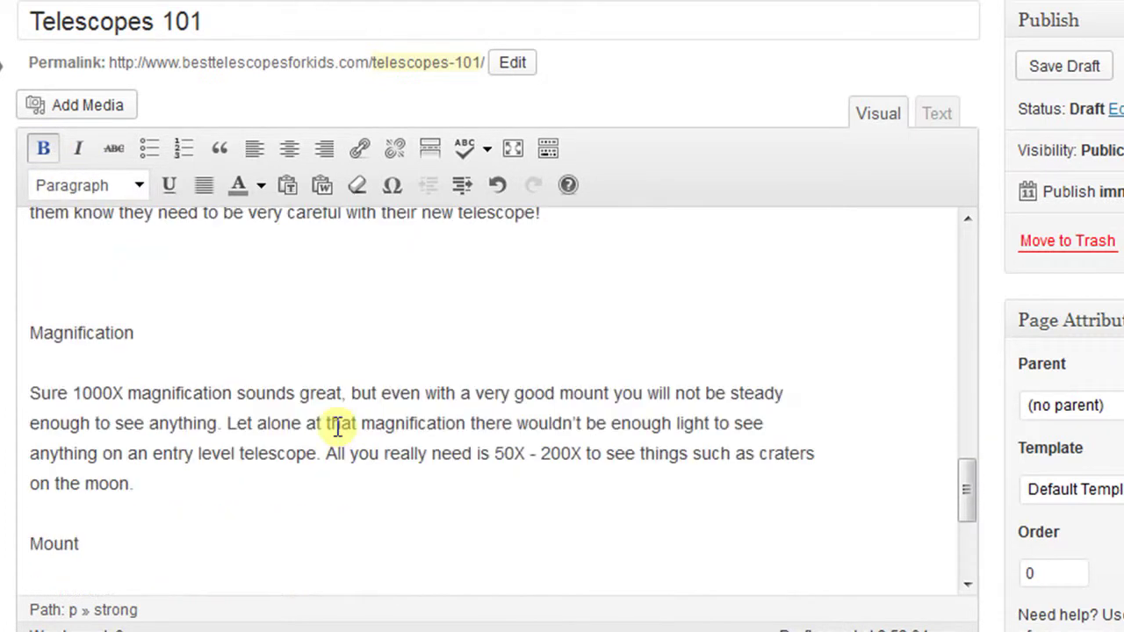
pyautogui.moveTo(142, 265); pyautogui.dragTo(32, 265)
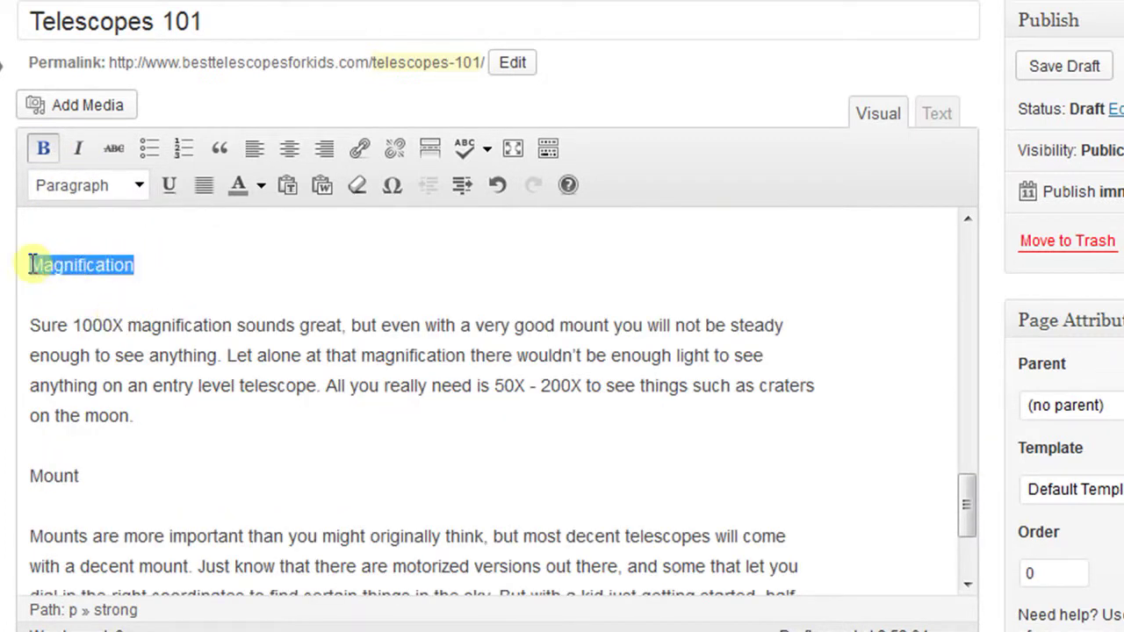
pyautogui.click(44, 148)
pyautogui.click(46, 148)
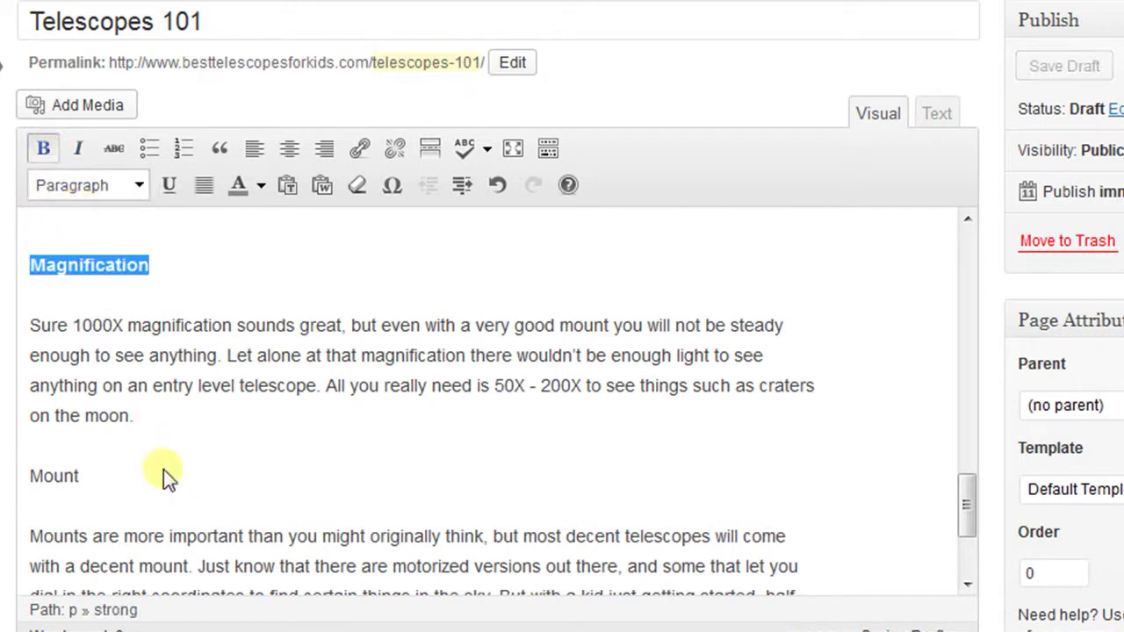
pyautogui.click(93, 479)
pyautogui.doubleClick(47, 475)
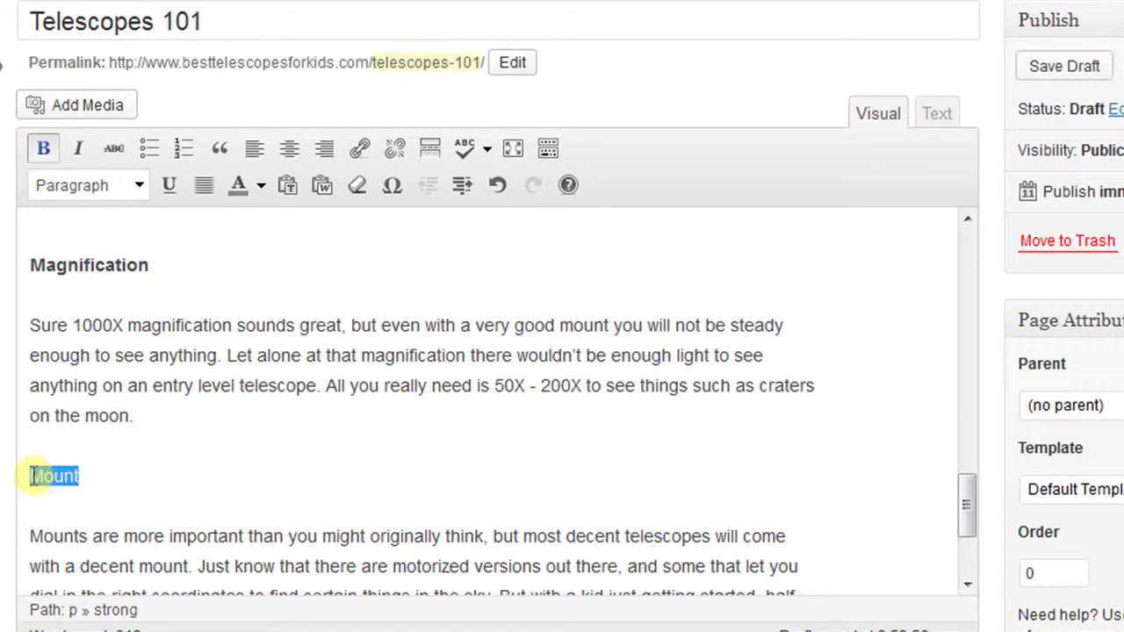
pyautogui.click(46, 150)
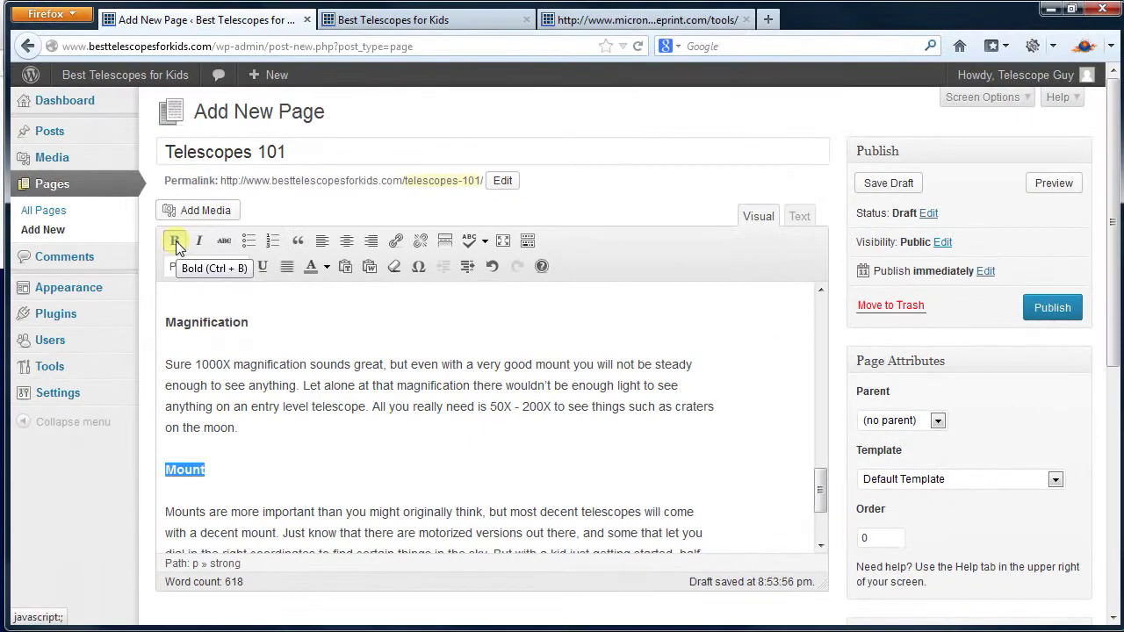
# Publish the Telescopes 101 page and switch to the live site.
pyautogui.scroll(1, 727, 395)
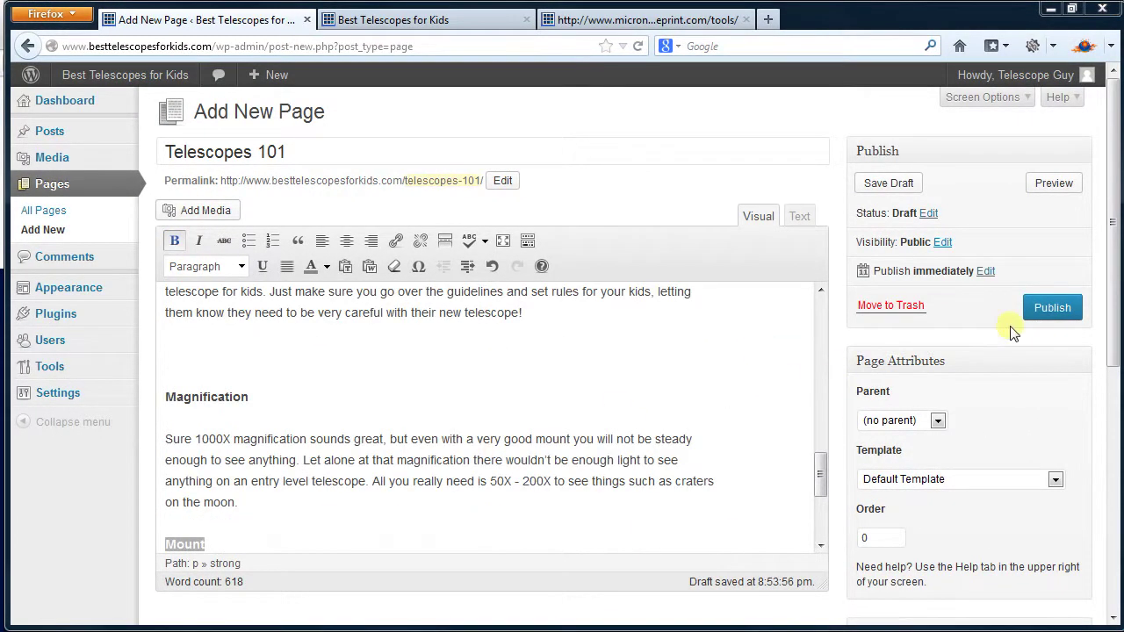
pyautogui.click(1059, 310)
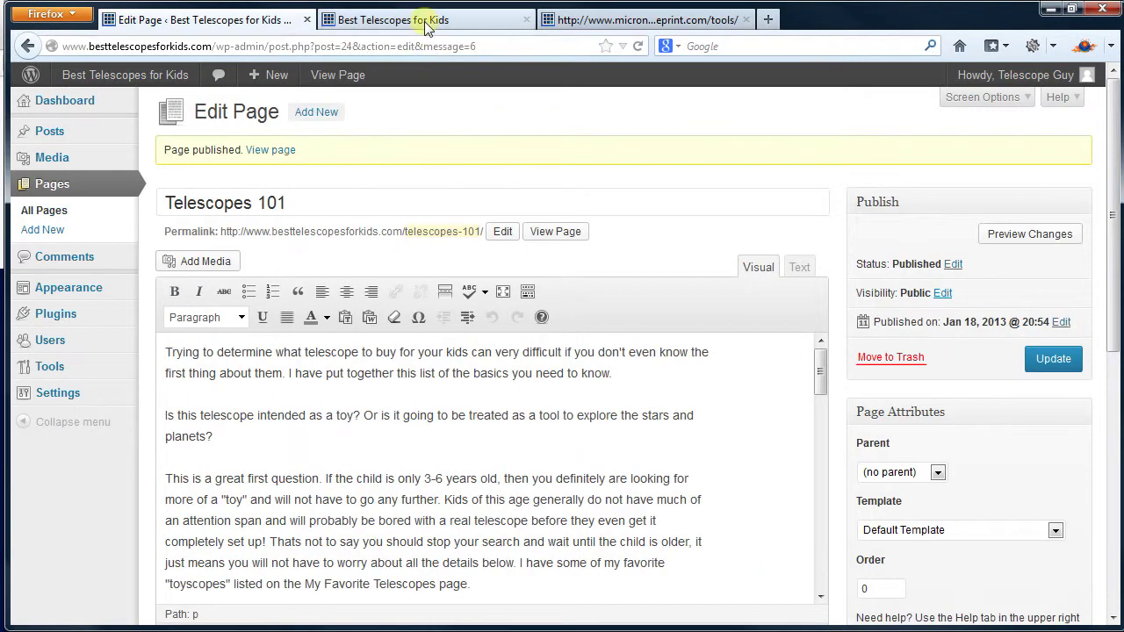
pyautogui.click(427, 26)
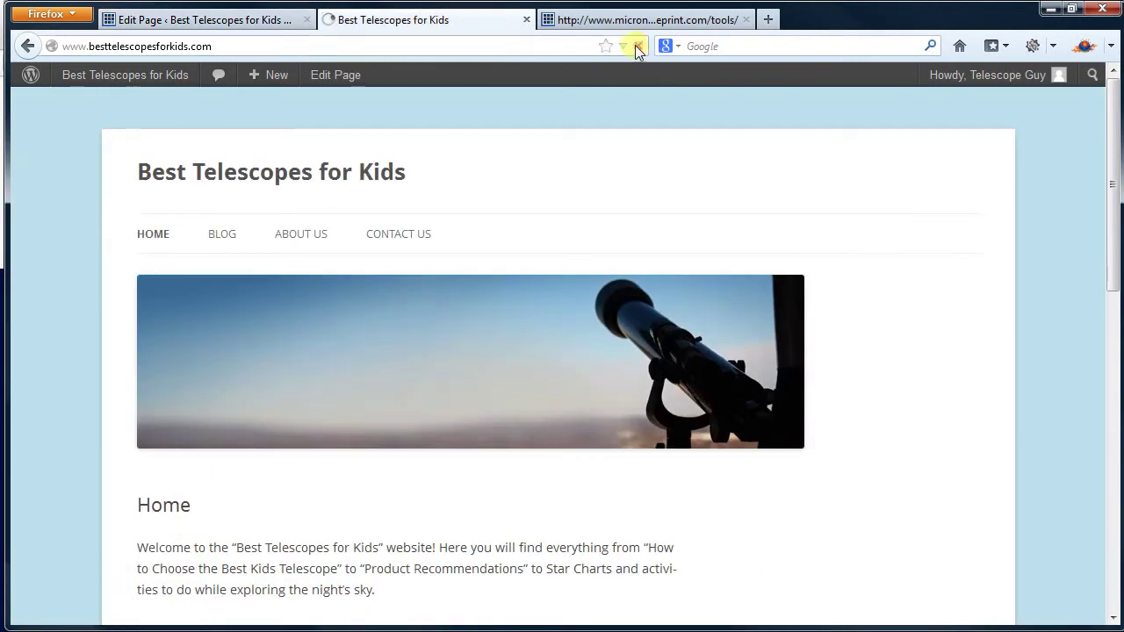
# Add the Telescopes 101 page to the Main Menu directly below Home and save the menu.
pyautogui.click(636, 46)
pyautogui.click(267, 19)
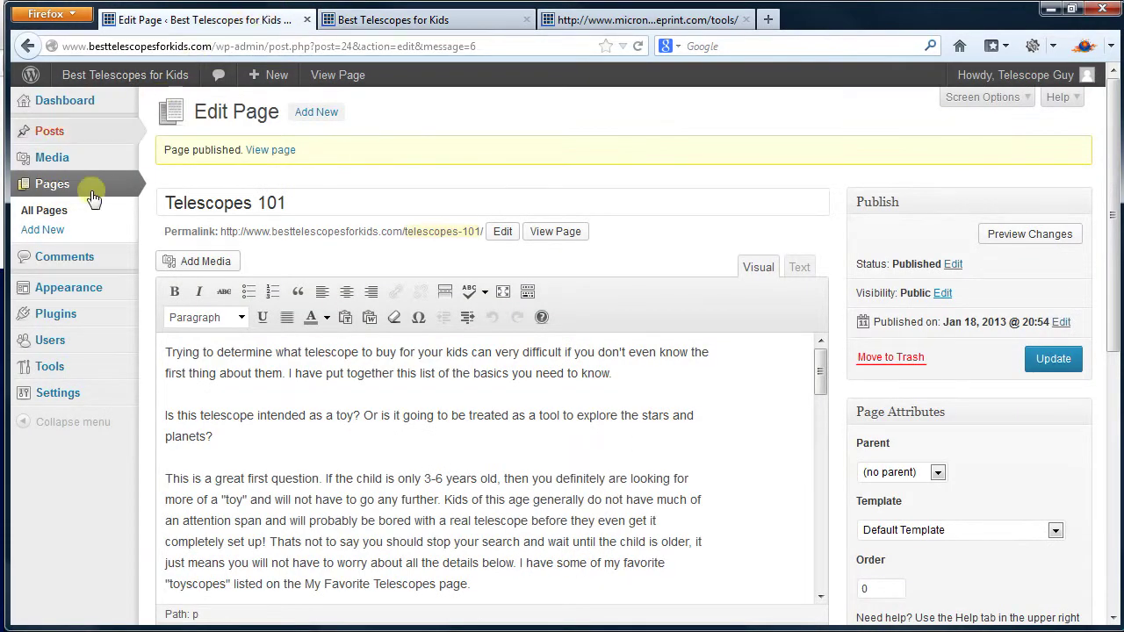
pyautogui.moveTo(57, 288)
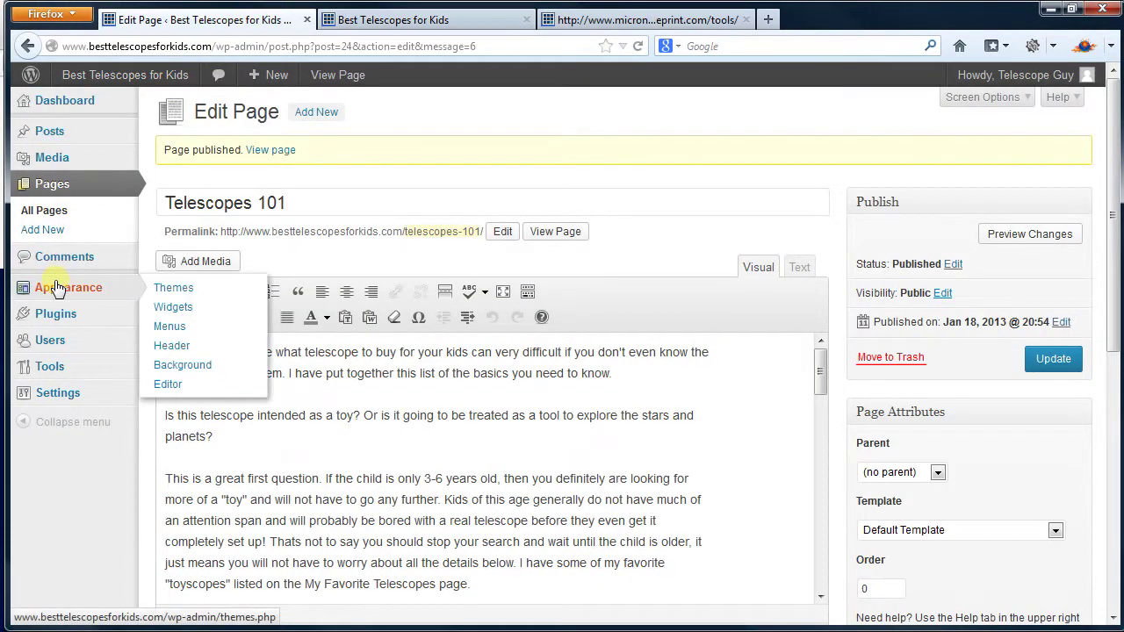
pyautogui.click(169, 330)
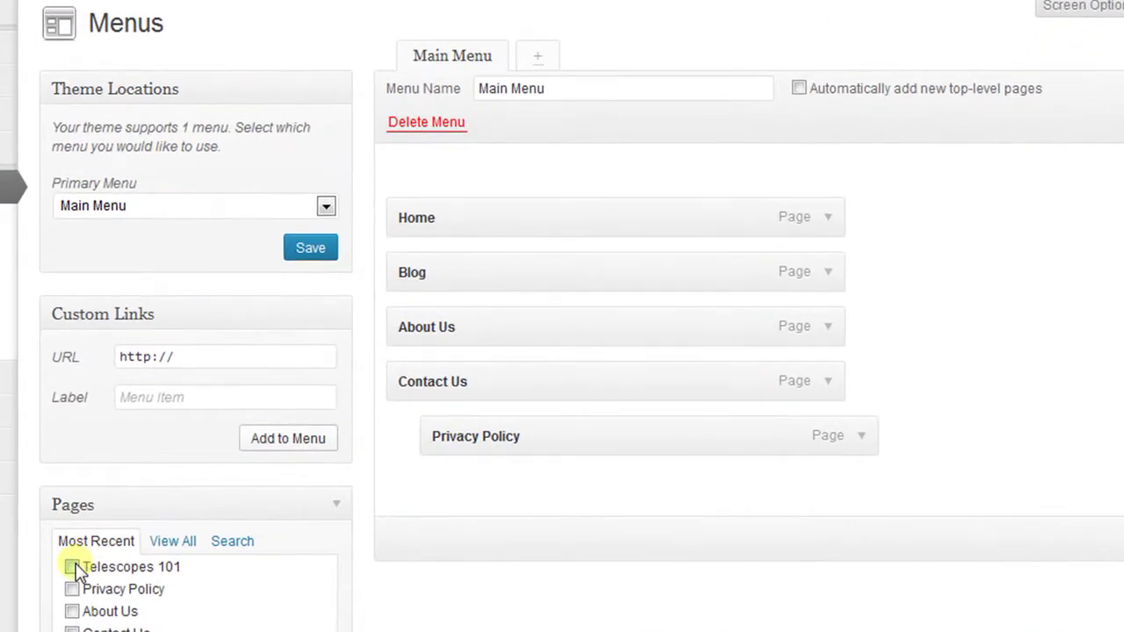
pyautogui.click(72, 568)
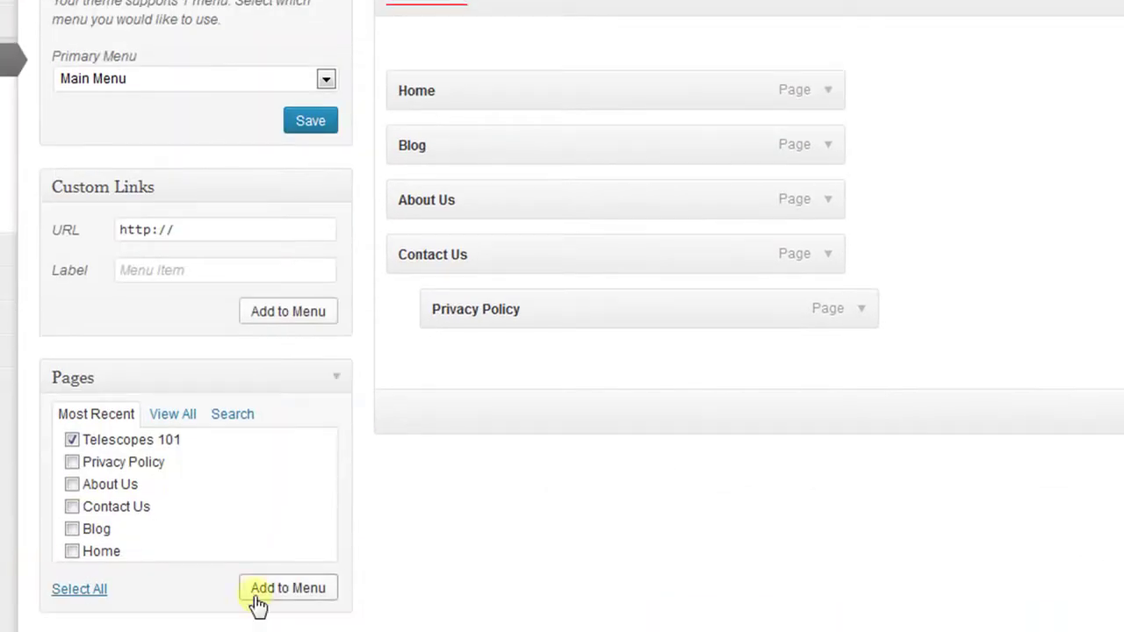
pyautogui.click(275, 590)
pyautogui.moveTo(463, 369); pyautogui.dragTo(463, 132)
pyautogui.click(1044, 467)
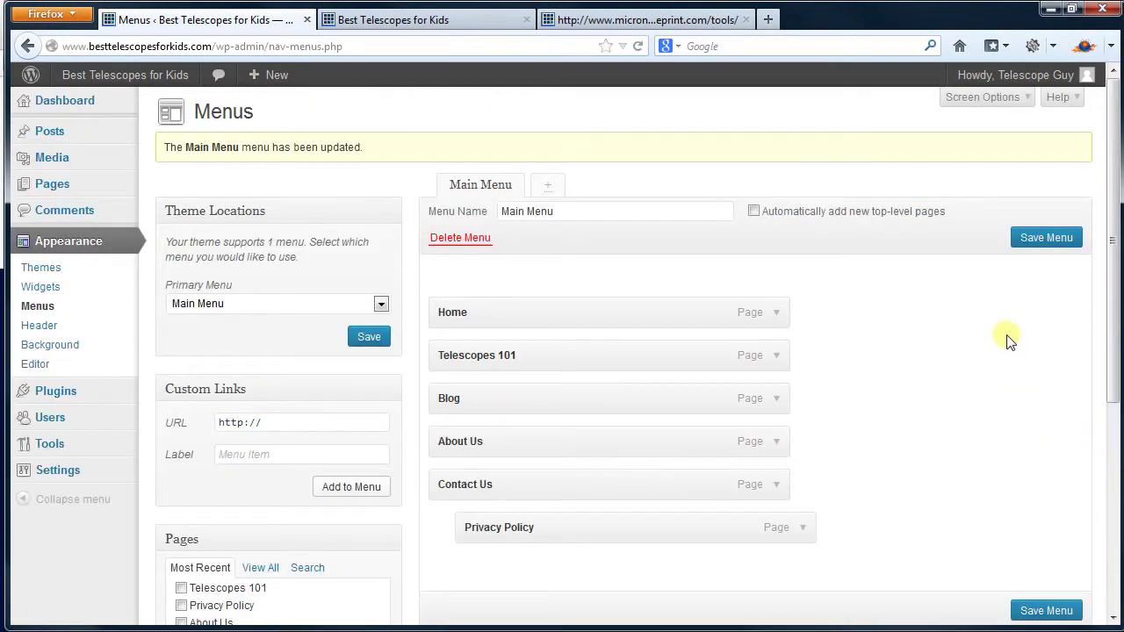
# Open the Telescopes 101 page from the live site's navigation and review the published article and its bold headings.
pyautogui.click(456, 25)
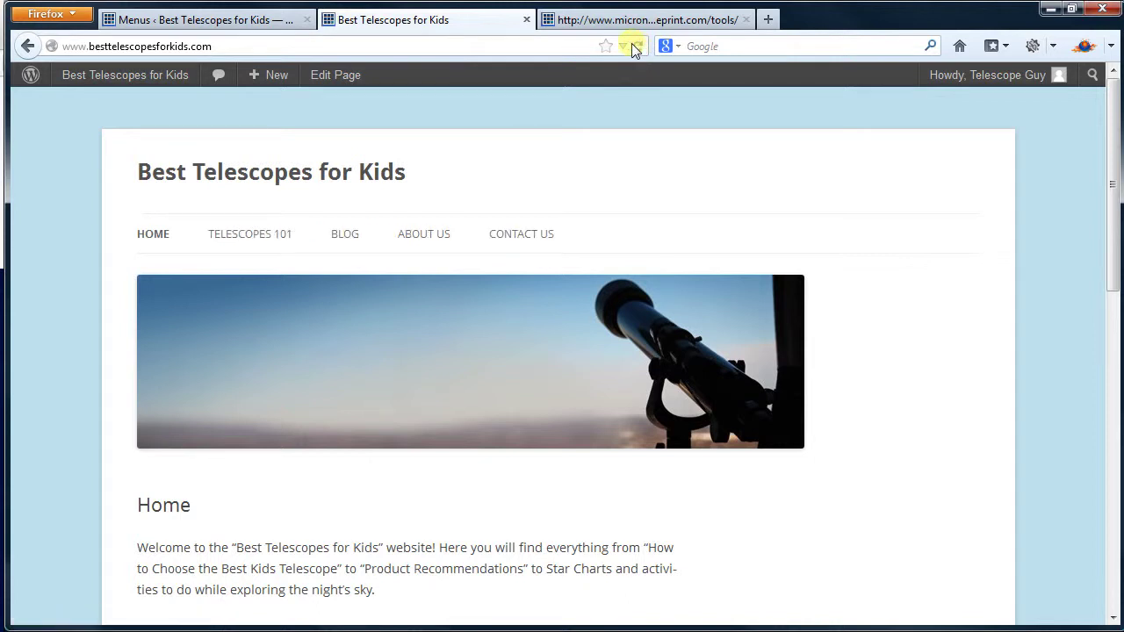
pyautogui.click(277, 241)
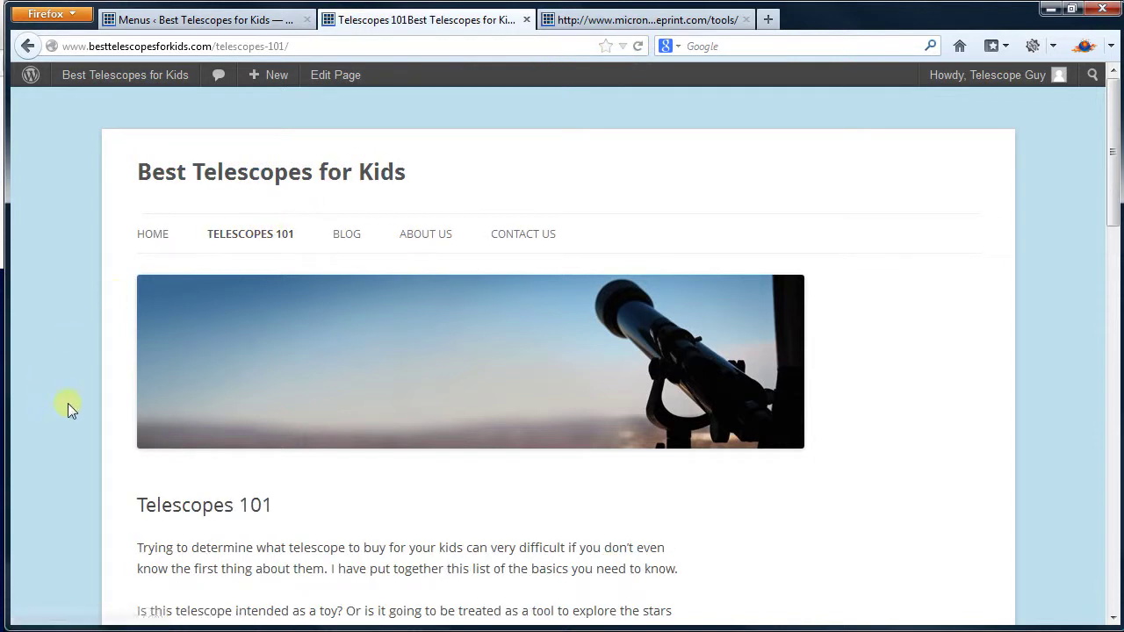
pyautogui.scroll(-4, 111, 433)
pyautogui.scroll(-8, 111, 433)
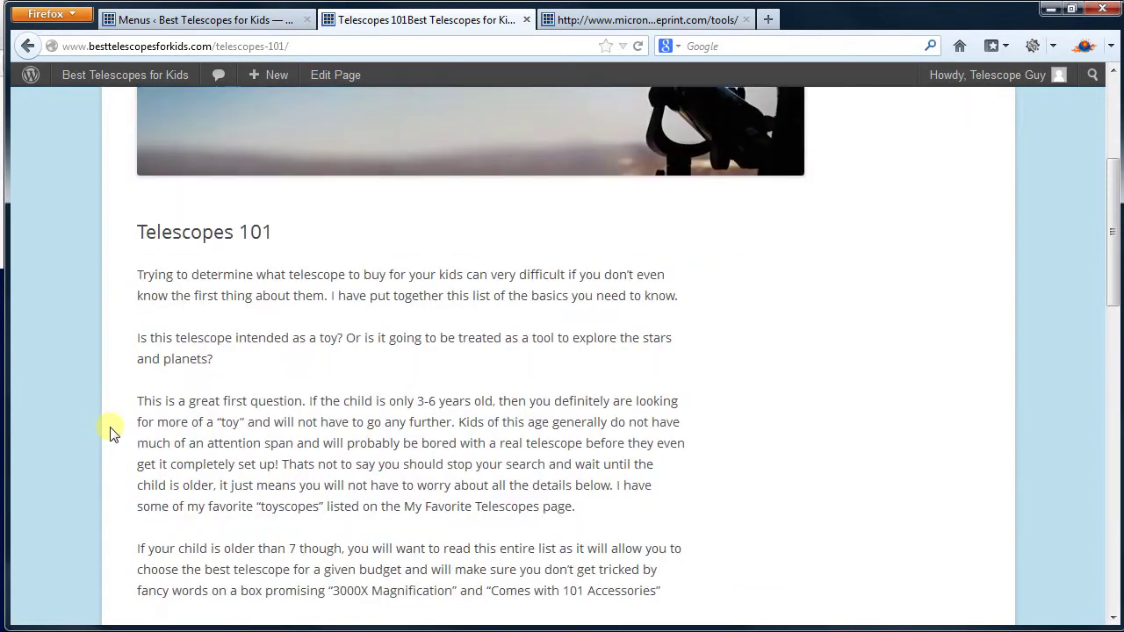
pyautogui.scroll(-17, 111, 433)
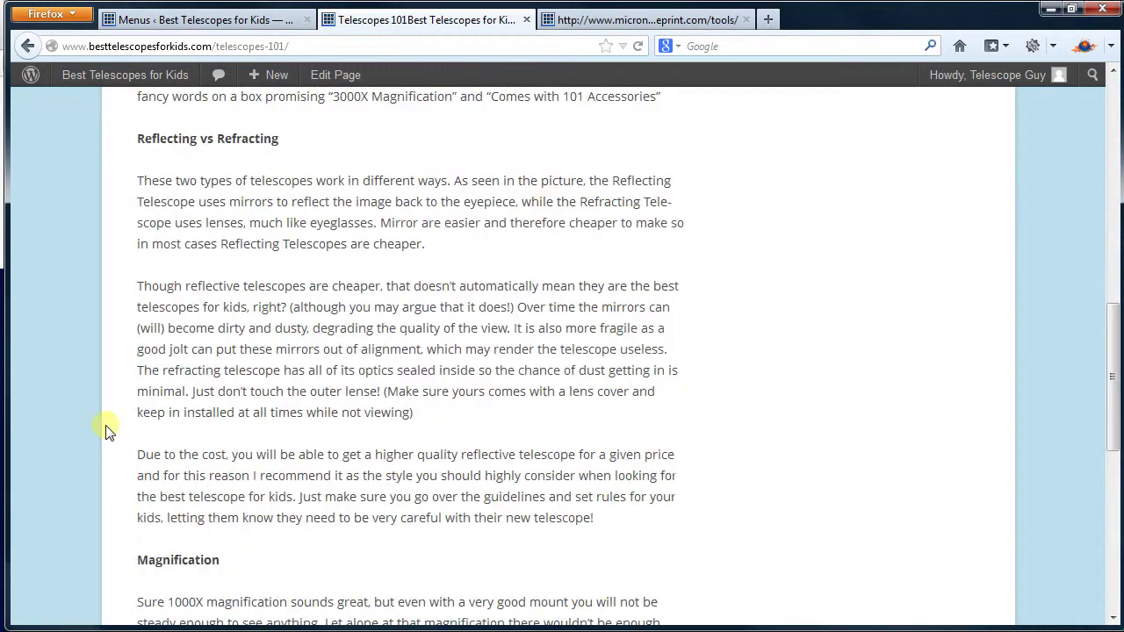
pyautogui.scroll(15, 105, 430)
pyautogui.scroll(10, 105, 431)
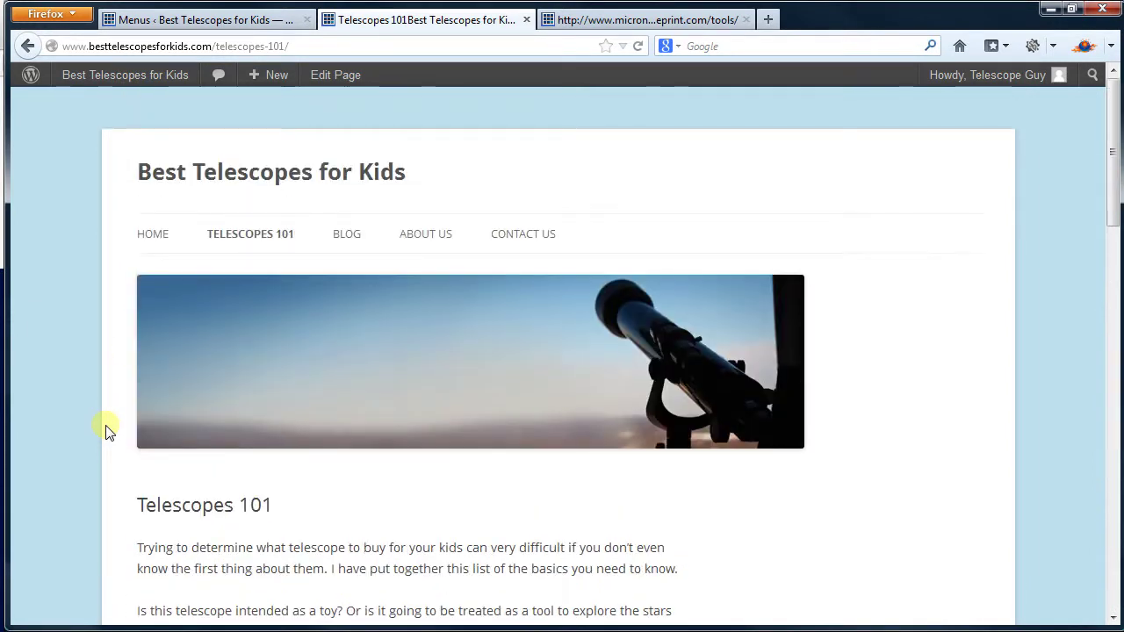
# Return to the WordPress admin and open the Telescopes 101 page for editing.
pyautogui.click(204, 21)
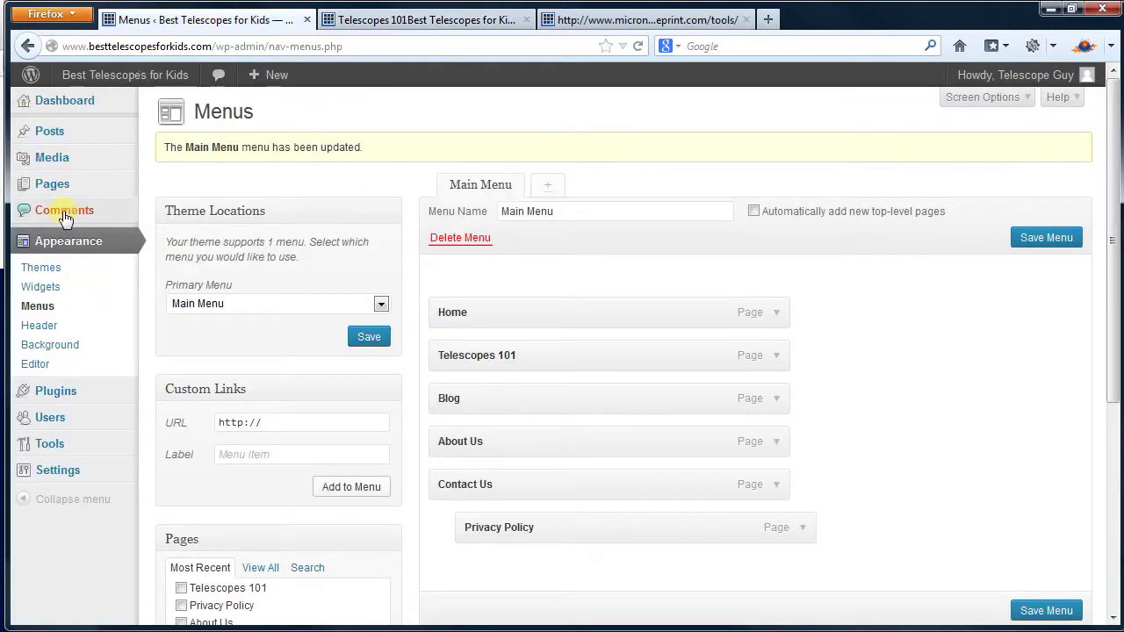
pyautogui.click(54, 185)
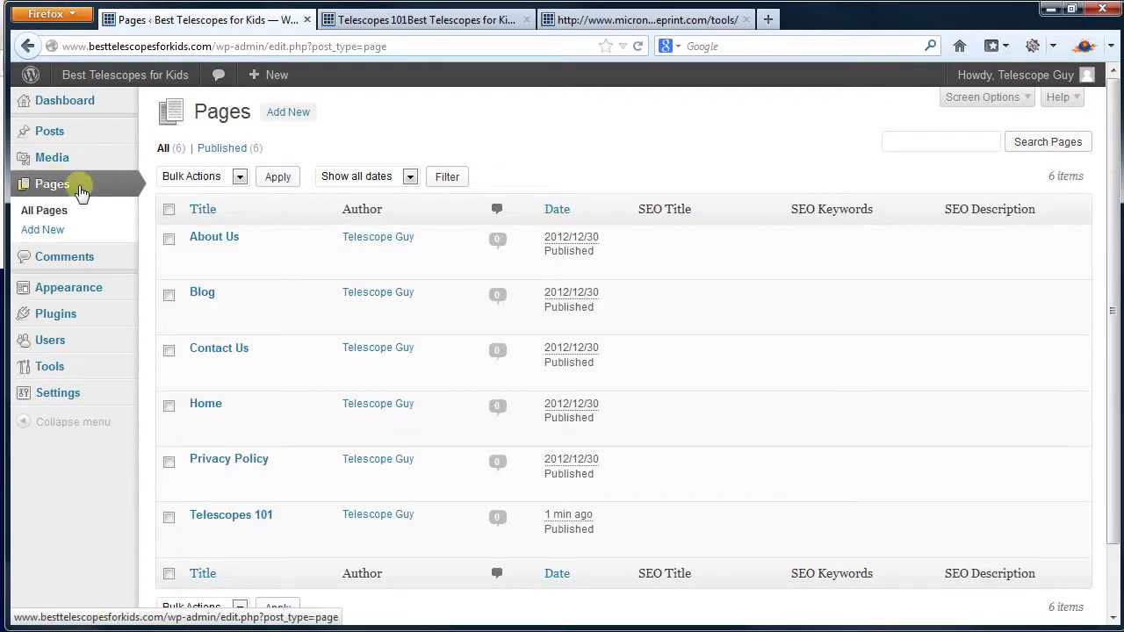
pyautogui.click(222, 519)
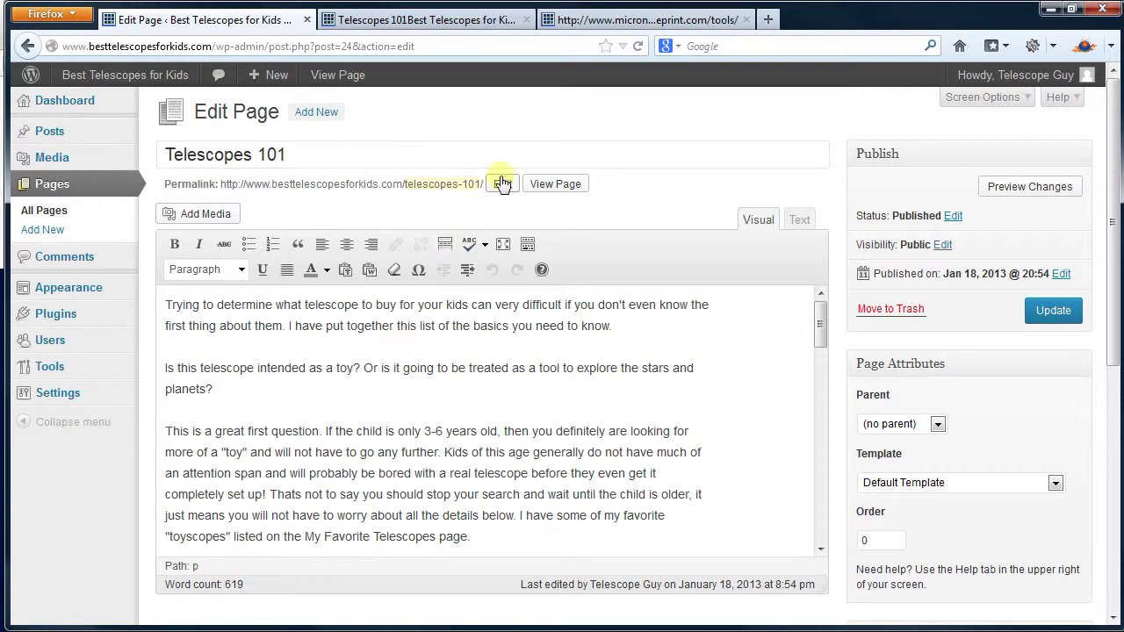
# Switch to the micronicheblueprint.com tools page and open the iStockPhoto link in its Content Building section.
pyautogui.click(601, 23)
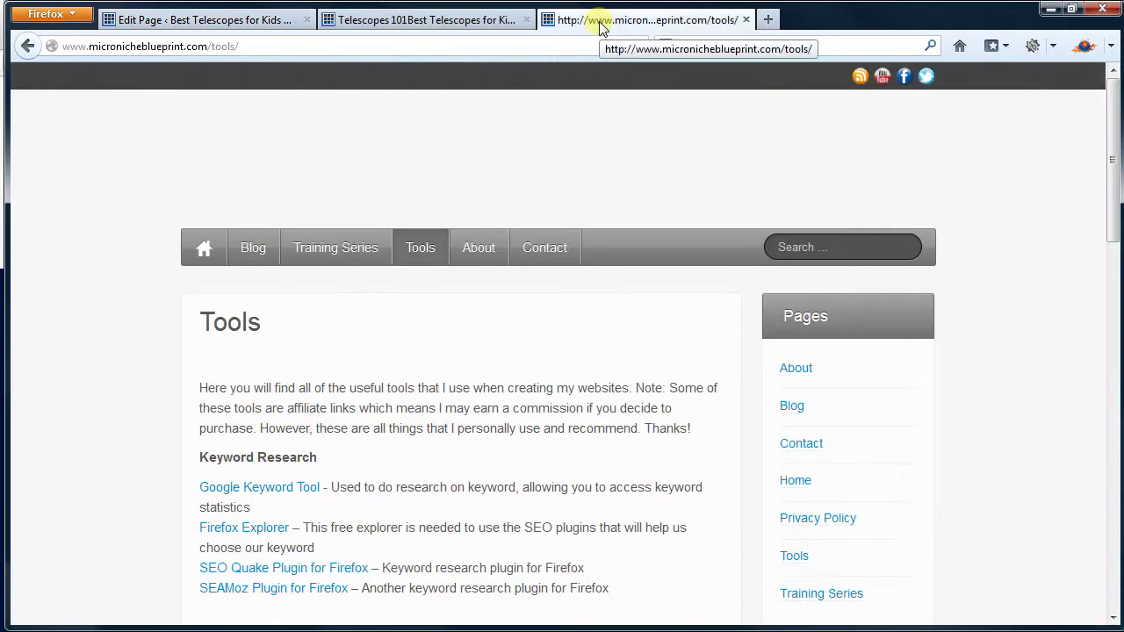
pyautogui.scroll(-6, 408, 410)
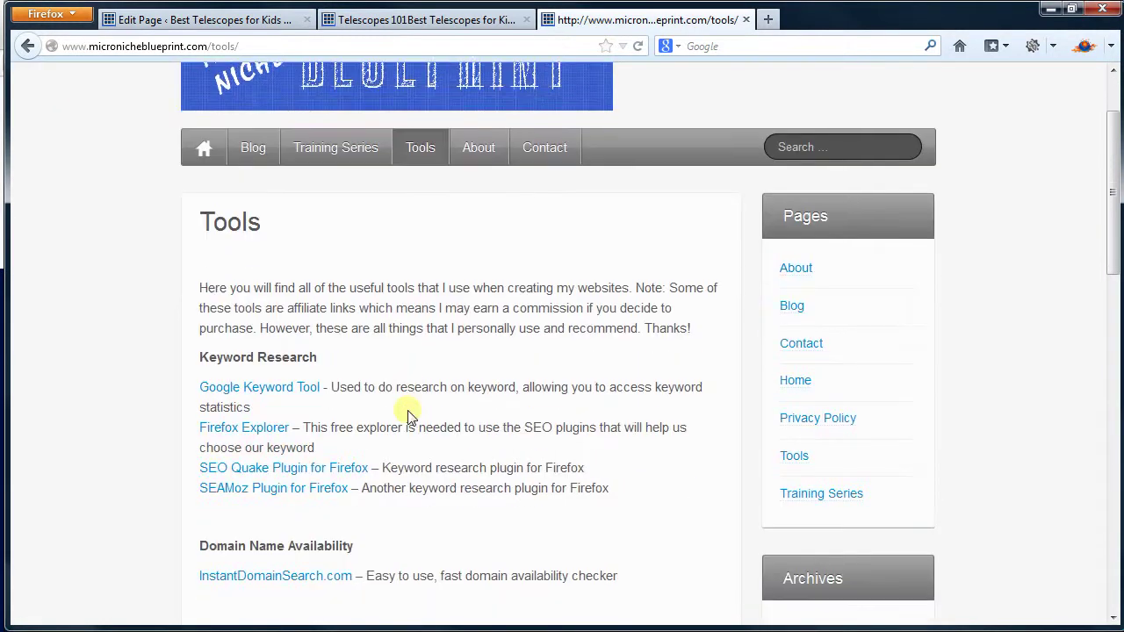
pyautogui.scroll(-2, 408, 410)
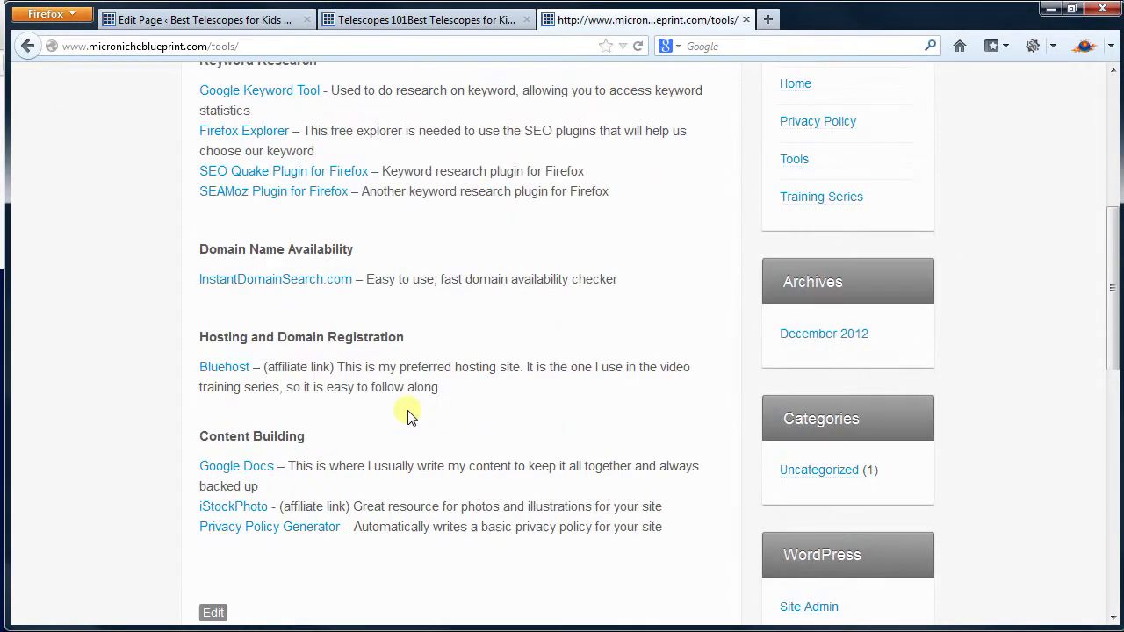
pyautogui.click(233, 504)
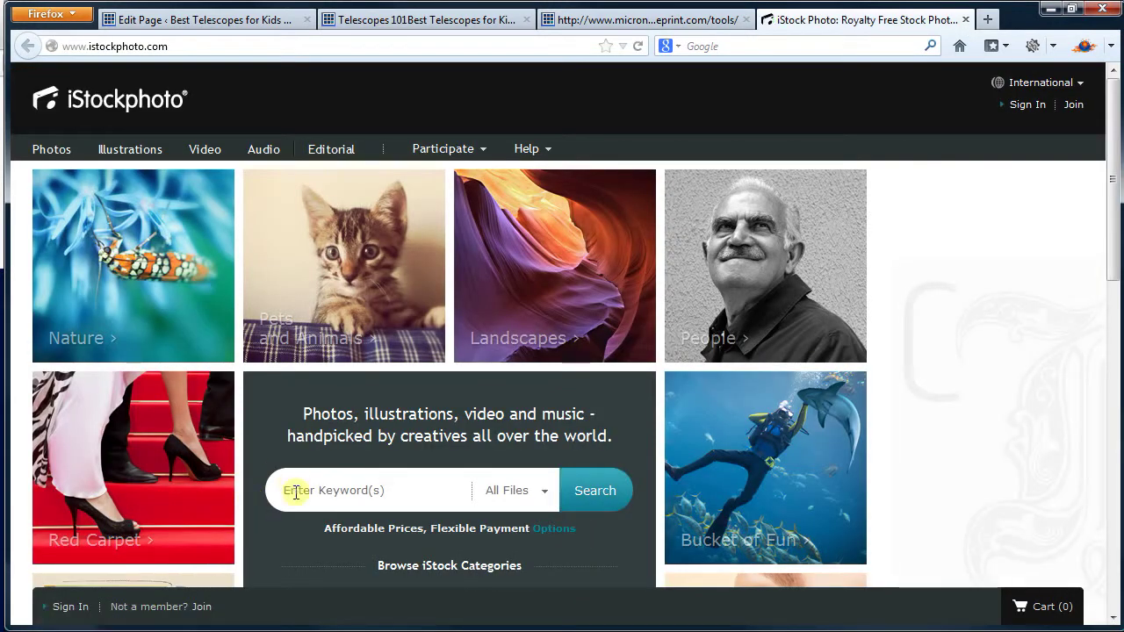
# Search iStockphoto for "telescope" and dismiss the search clarification notice.
pyautogui.click(297, 493)
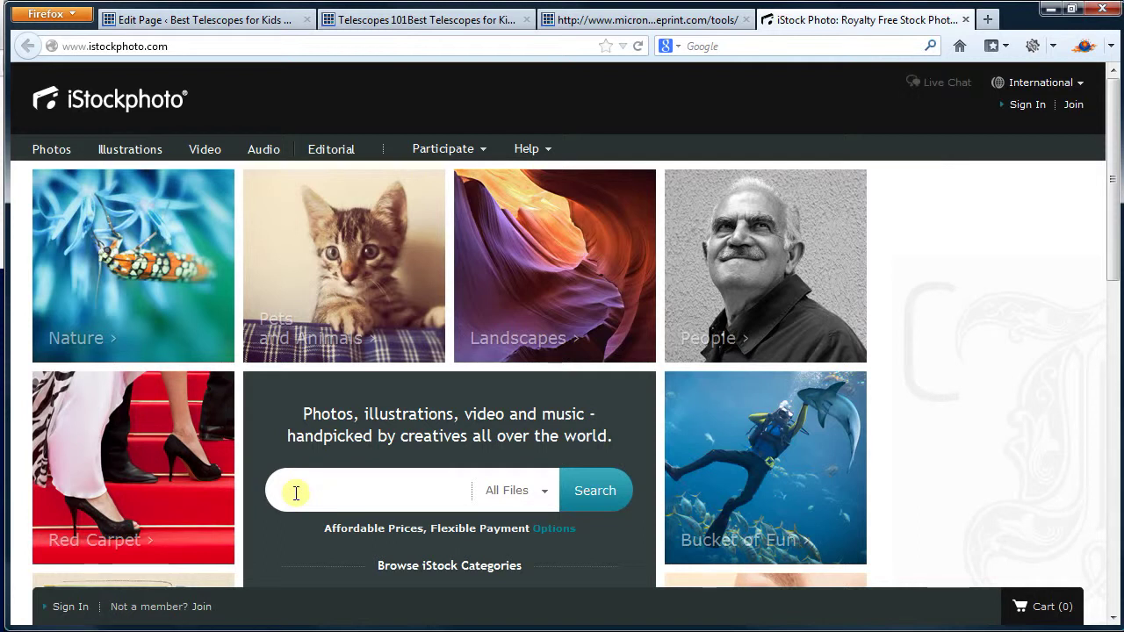
pyautogui.write('teles')
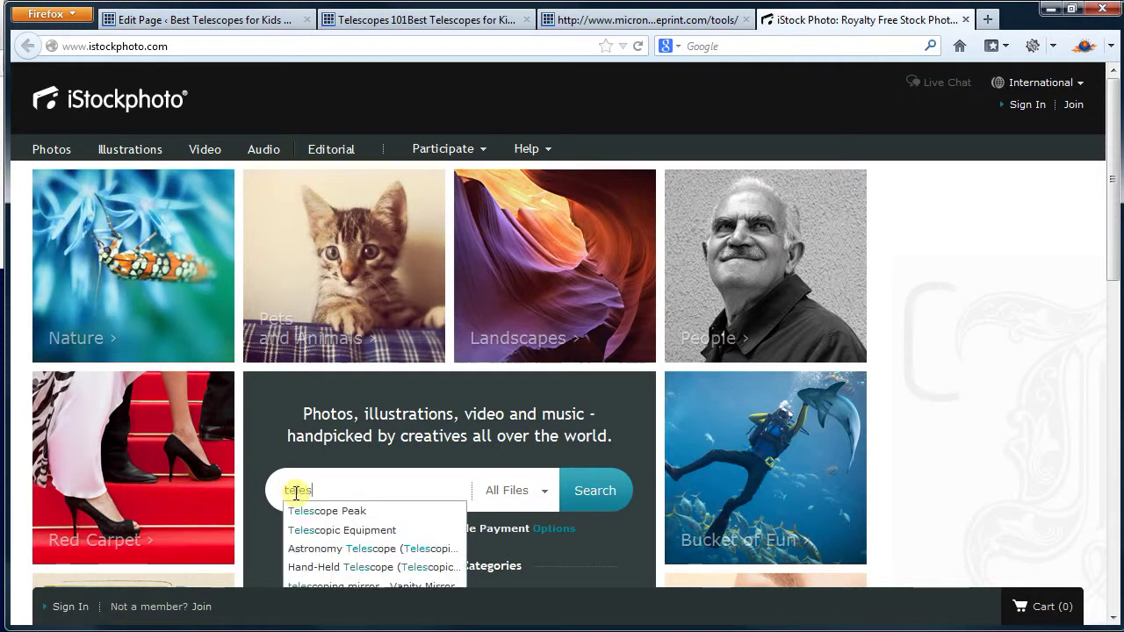
pyautogui.write('cope')
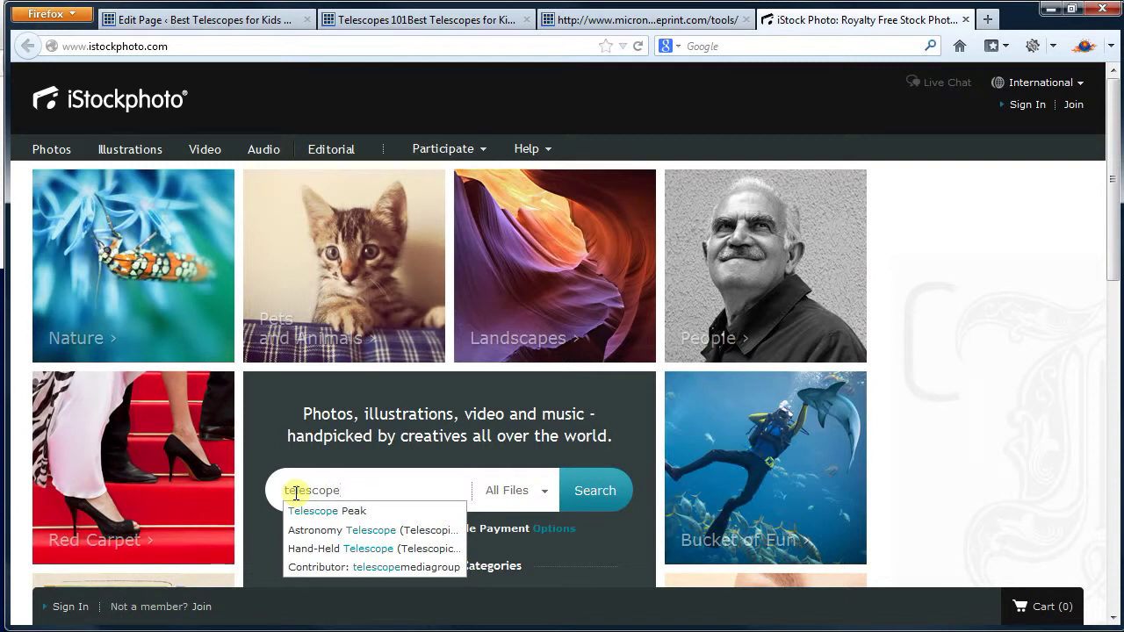
pyautogui.click(582, 489)
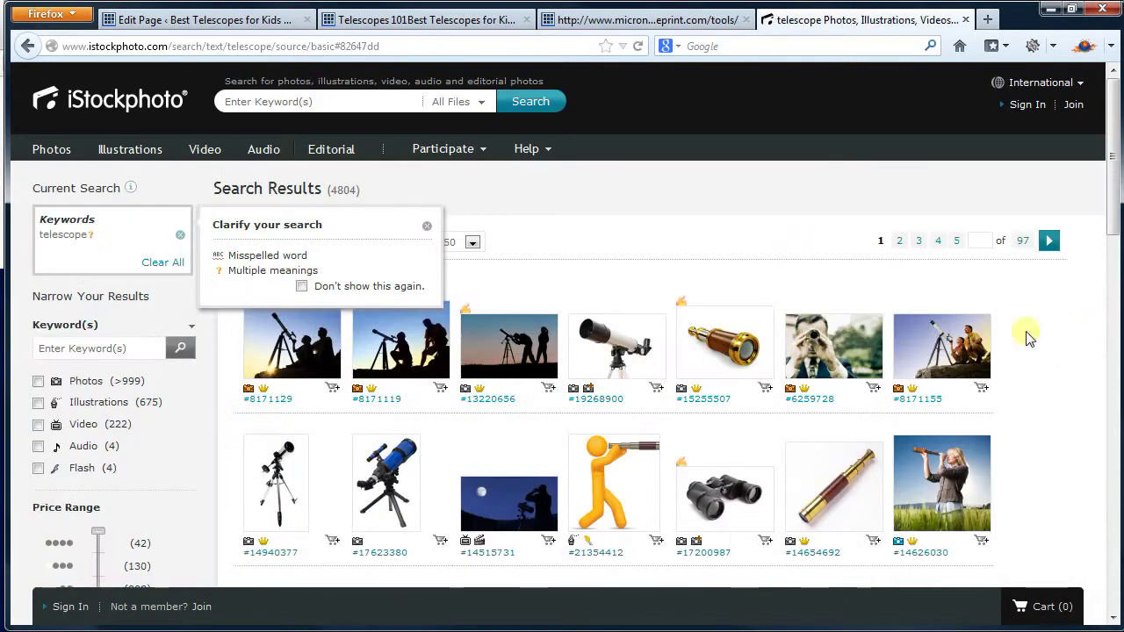
pyautogui.click(427, 230)
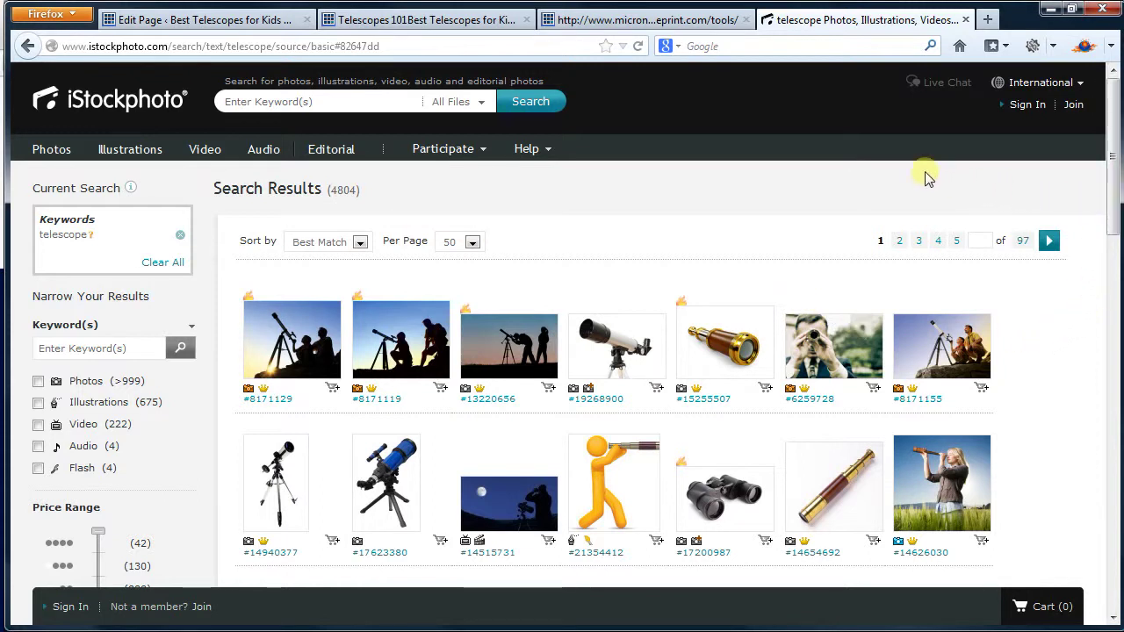
# Return to editing Telescopes 101, upload the Kids Telescope image and insert it at Medium size in the "This is a great first question" paragraph.
pyautogui.click(252, 24)
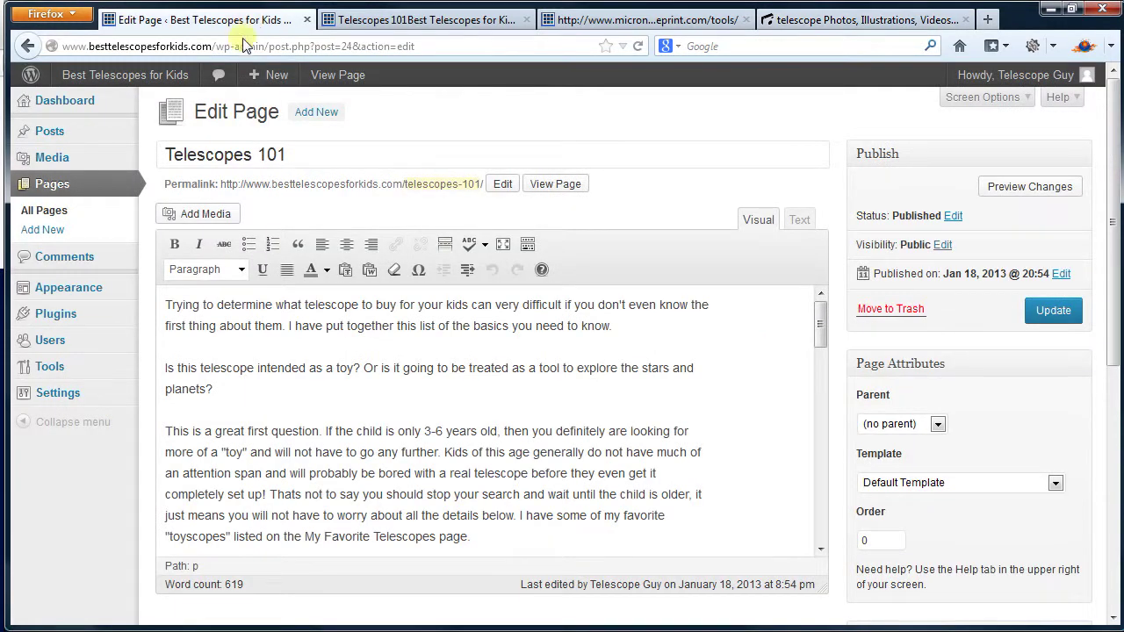
pyautogui.scroll(-2, 545, 347)
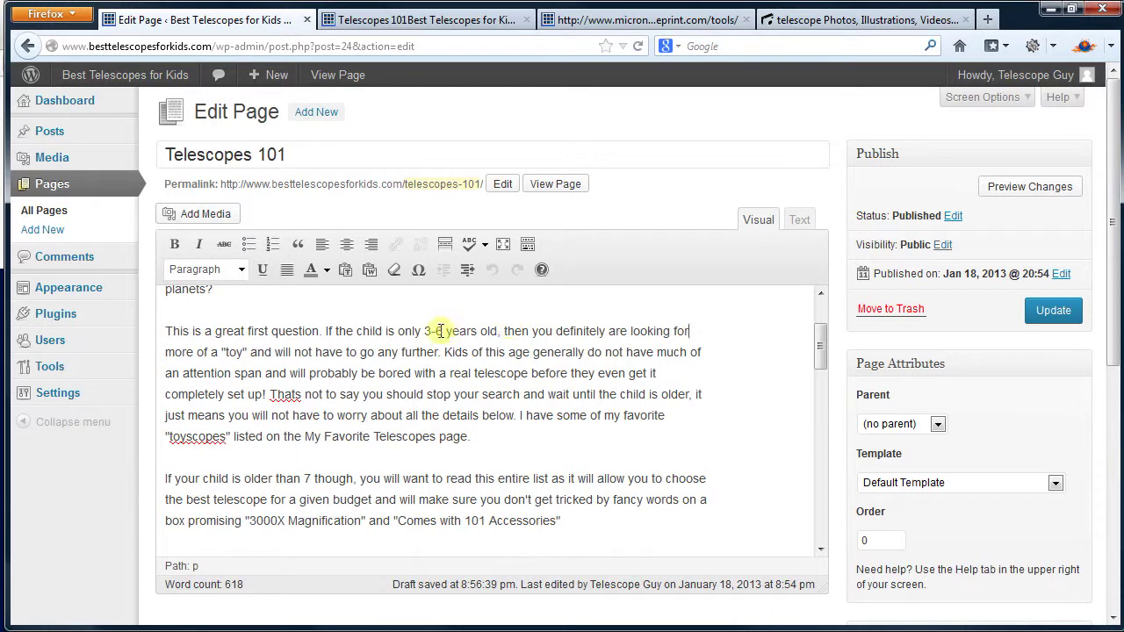
pyautogui.scroll(2, 439, 331)
pyautogui.click(197, 213)
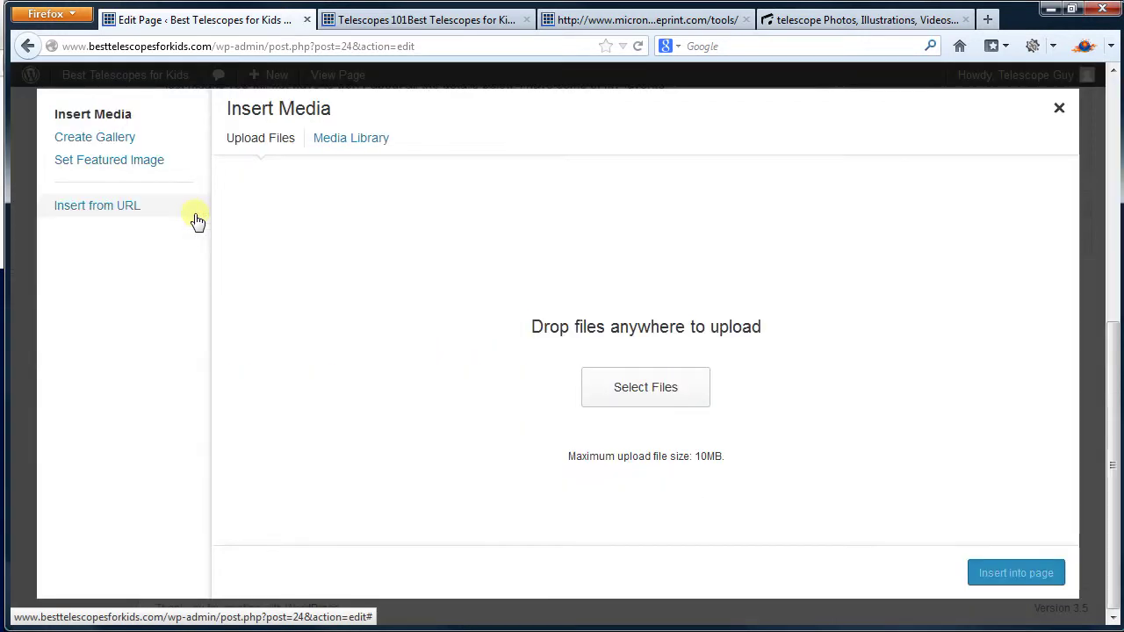
pyautogui.click(649, 395)
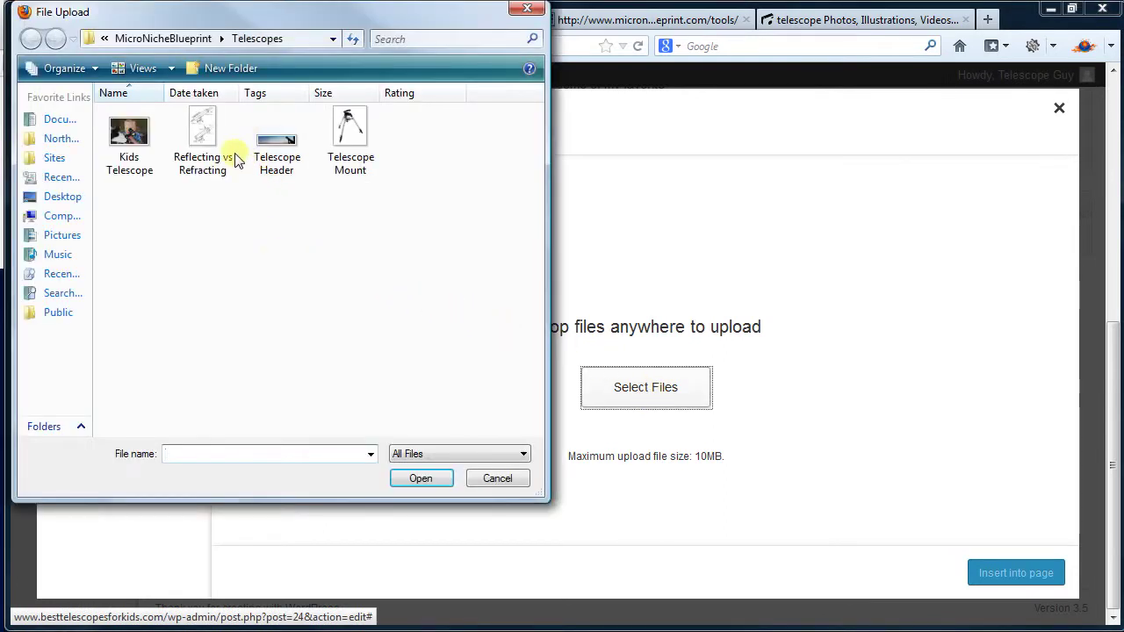
pyautogui.doubleClick(126, 148)
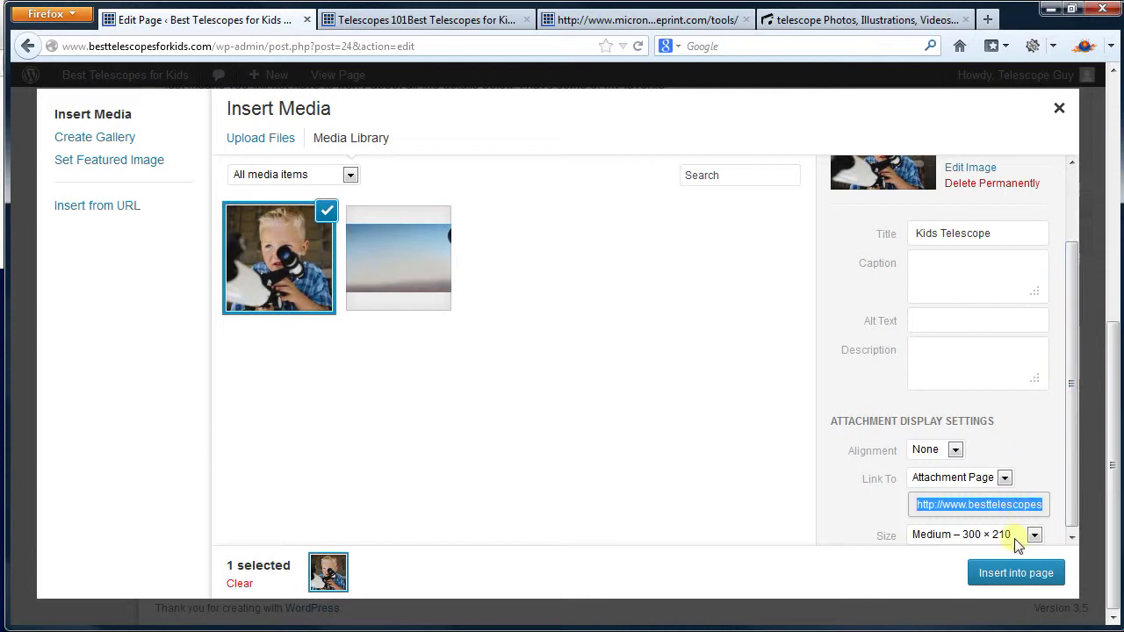
pyautogui.click(1017, 573)
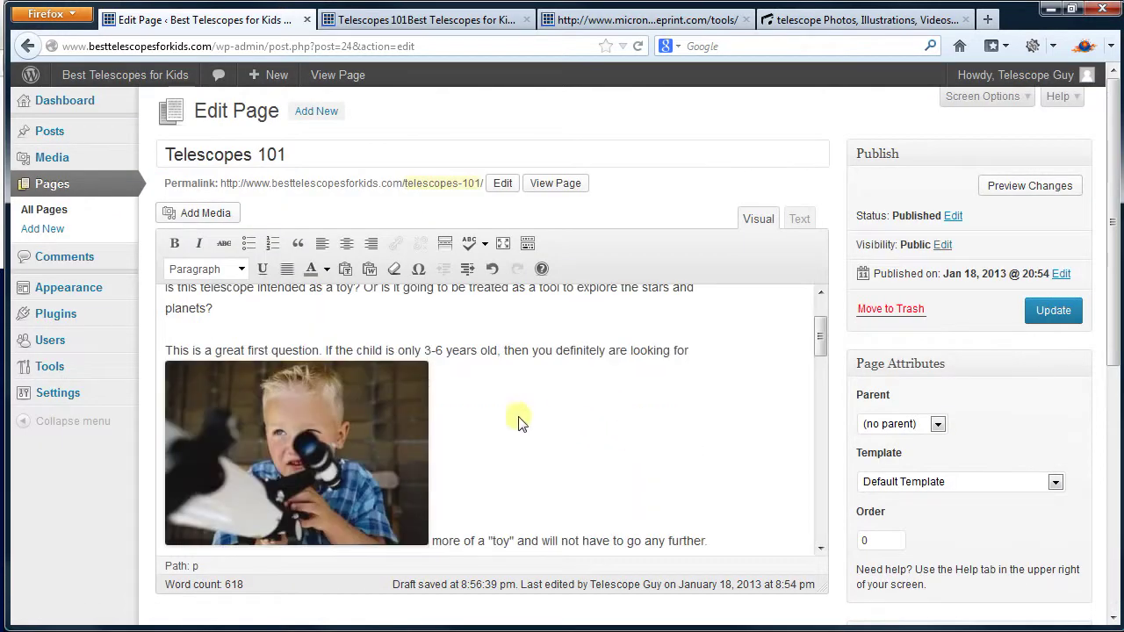
# Set the inserted Kids Telescope image's alignment to Right and check how the article text wraps around it.
pyautogui.scroll(-3, 514, 397)
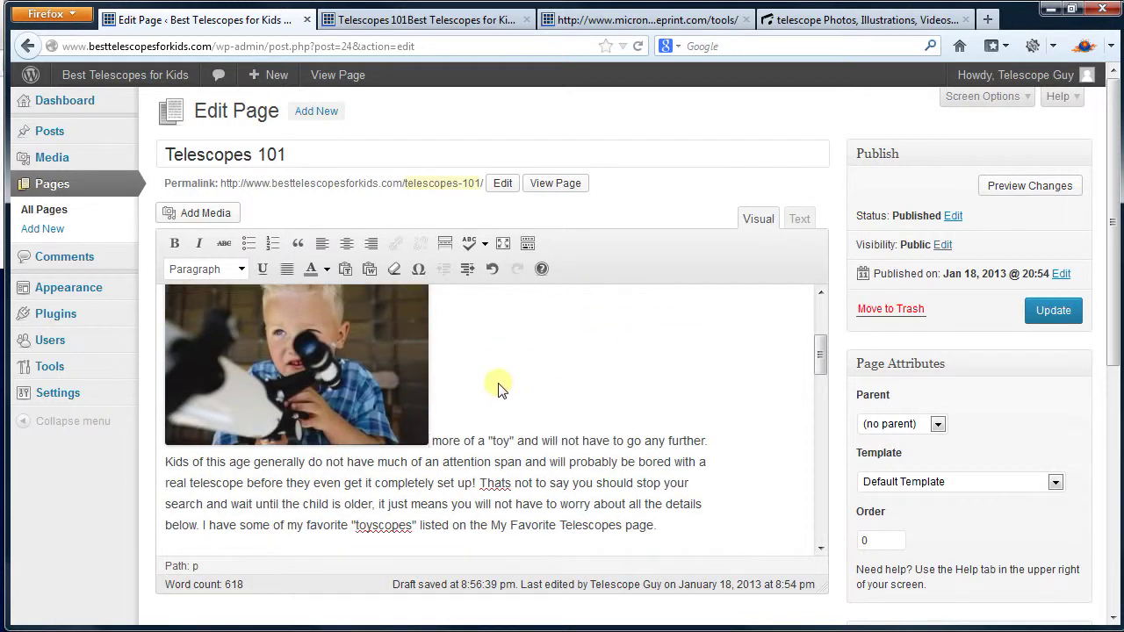
pyautogui.scroll(3, 497, 387)
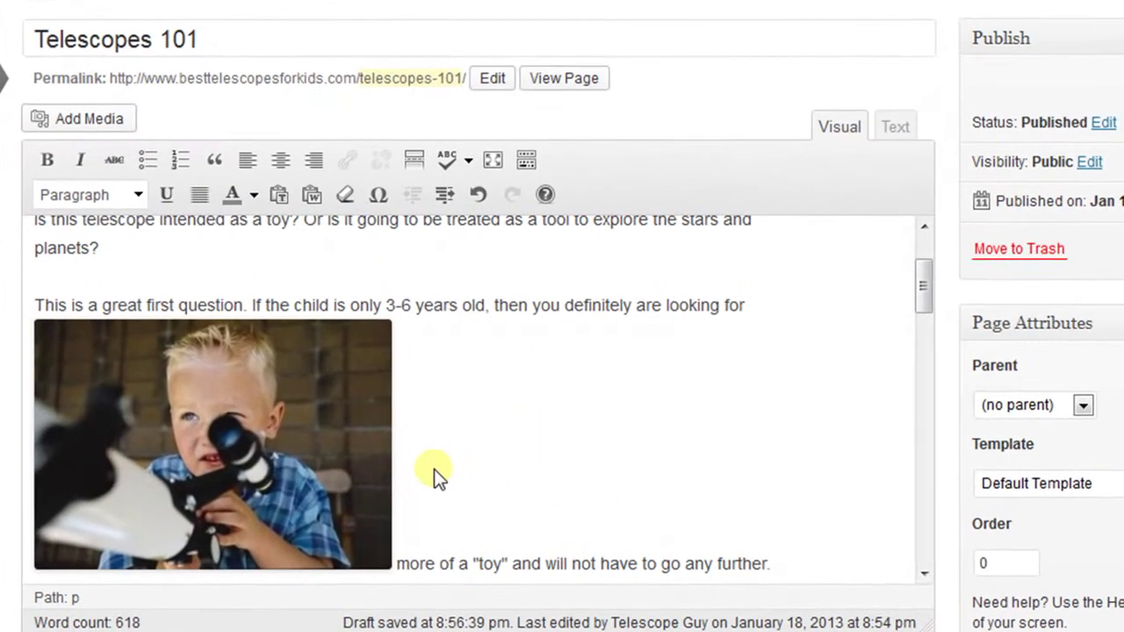
pyautogui.click(314, 454)
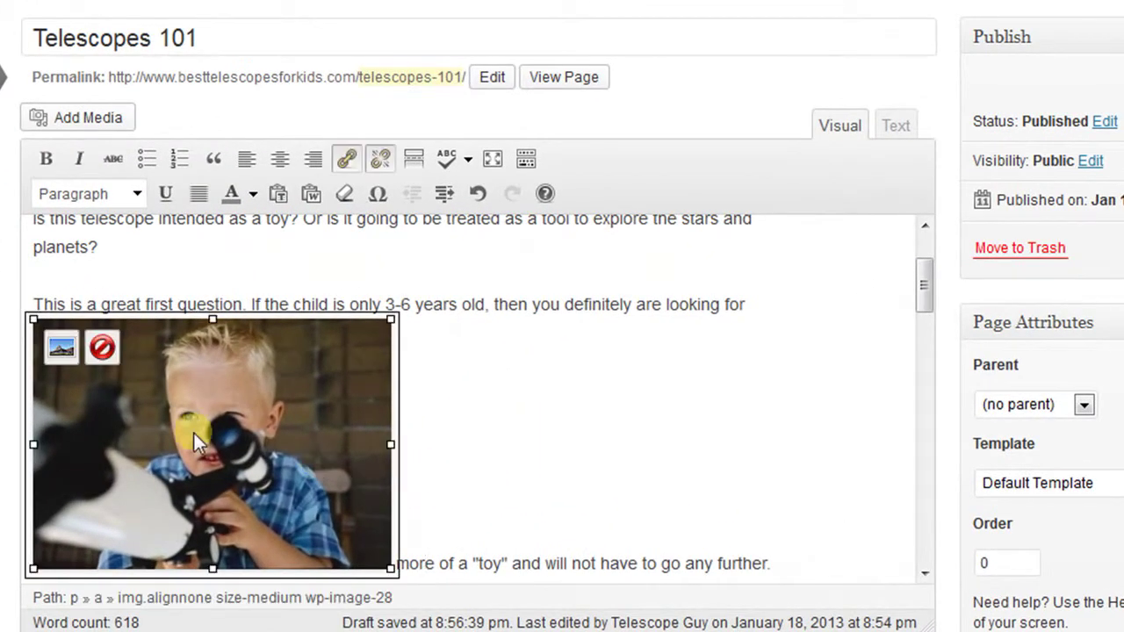
pyautogui.click(68, 347)
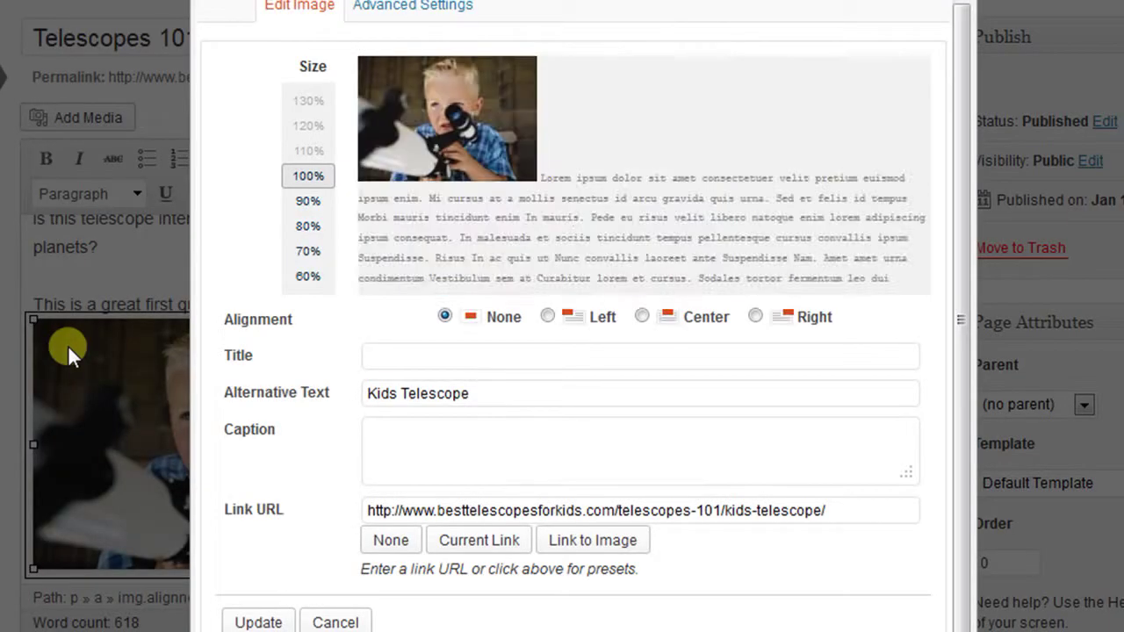
pyautogui.click(756, 316)
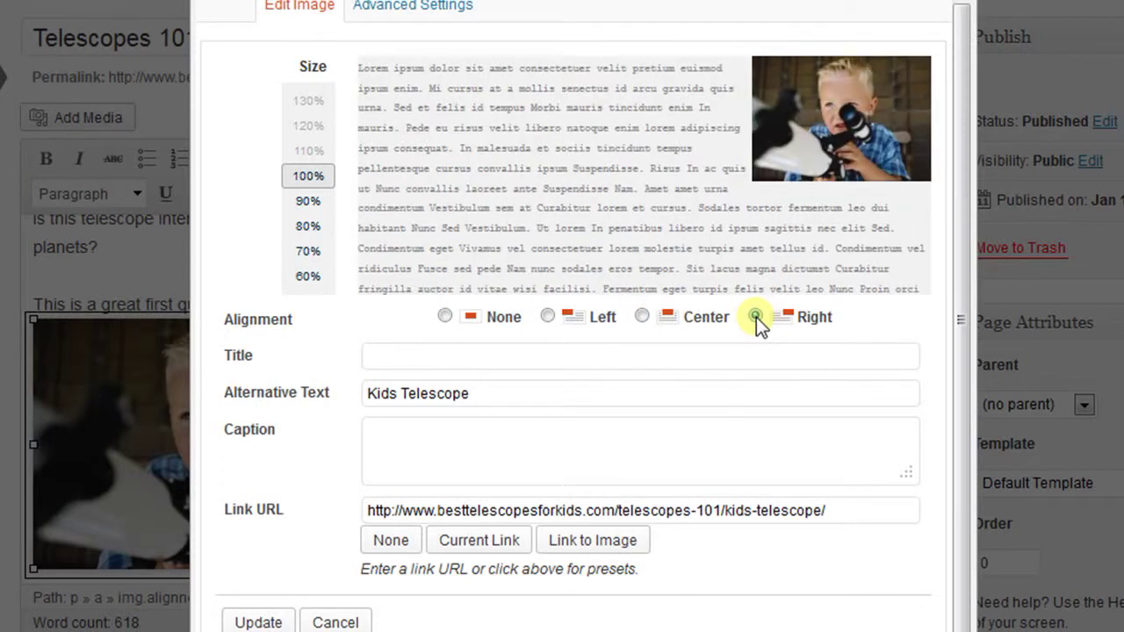
pyautogui.click(263, 621)
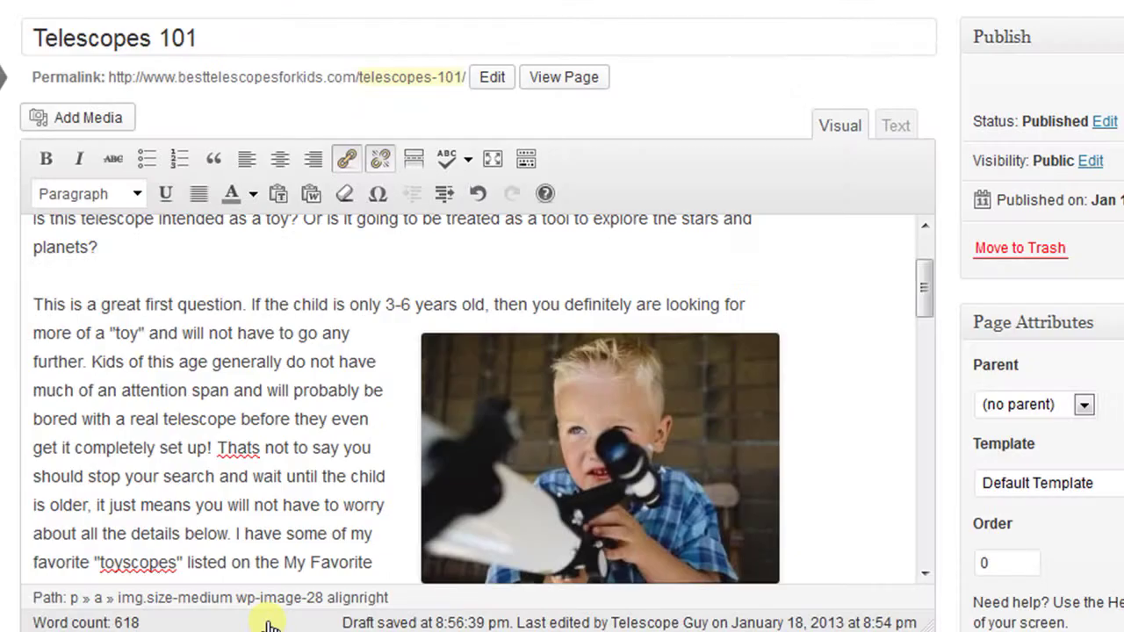
pyautogui.hotkey('ctrl', 'End')
pyautogui.moveTo(923, 467); pyautogui.dragTo(903, 313)
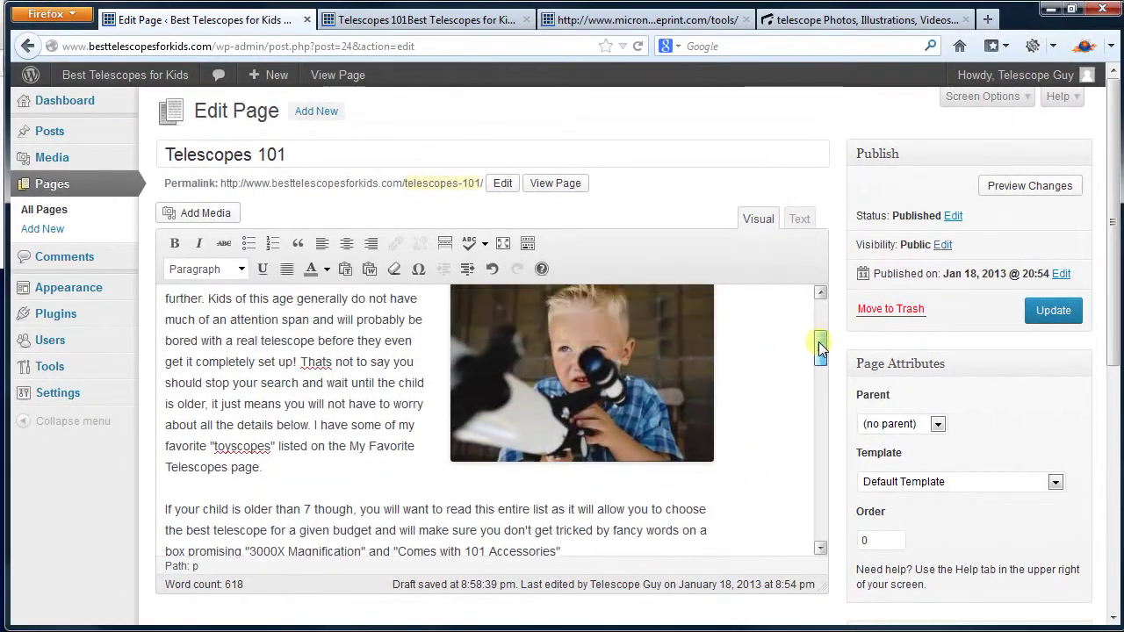
# Update the Telescopes 101 page with its right-aligned image and reload the live page to check the result.
pyautogui.moveTo(820, 348); pyautogui.dragTo(822, 304)
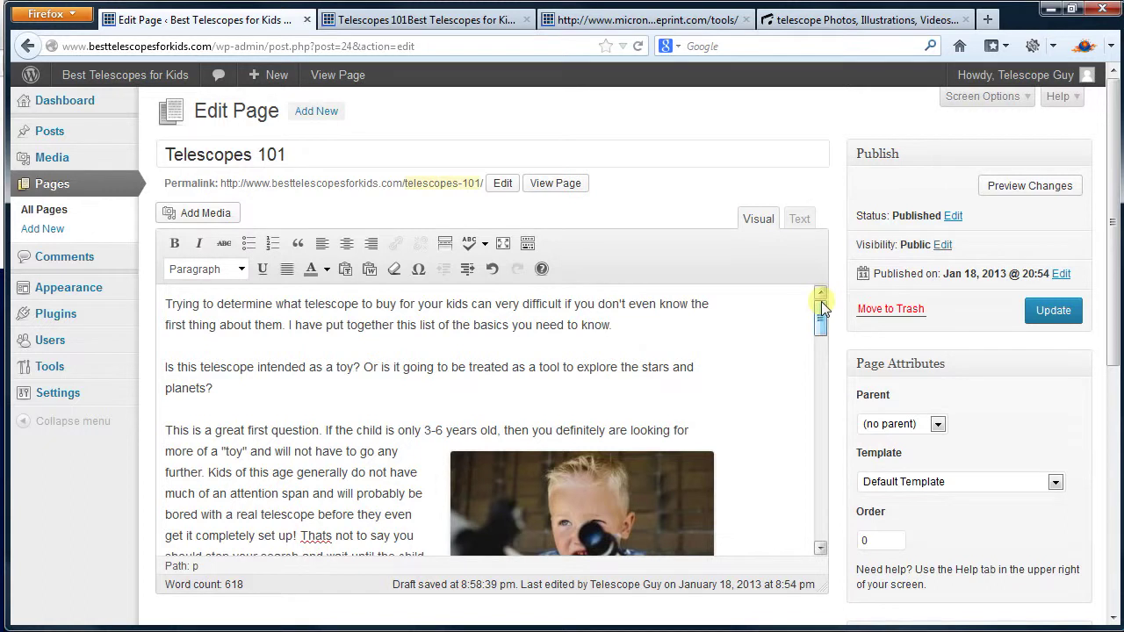
pyautogui.click(1054, 310)
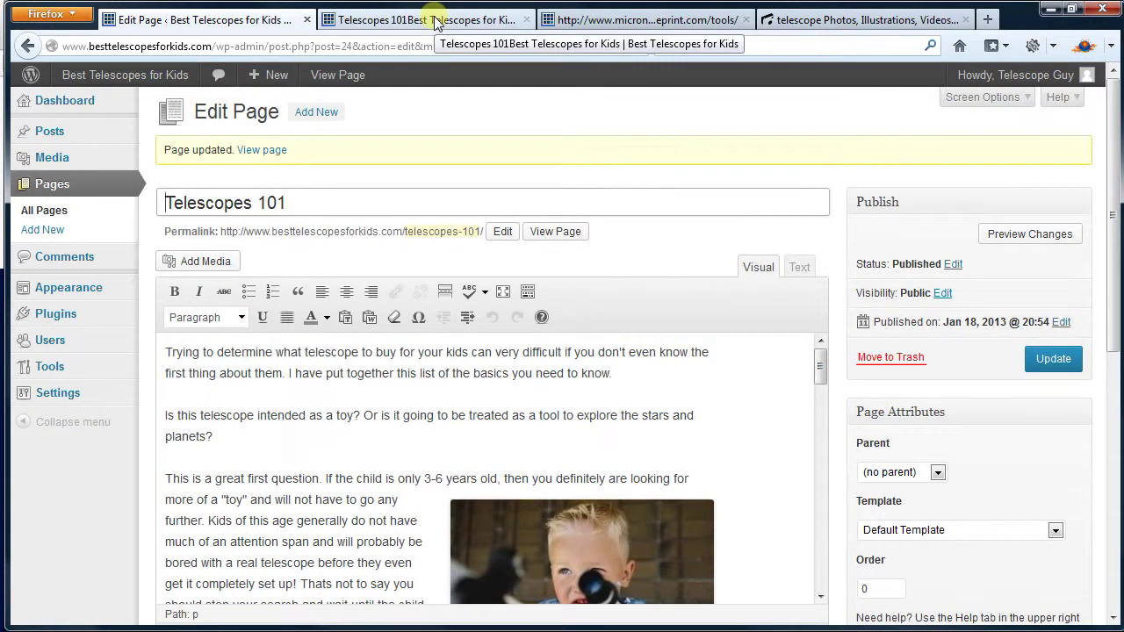
pyautogui.click(435, 20)
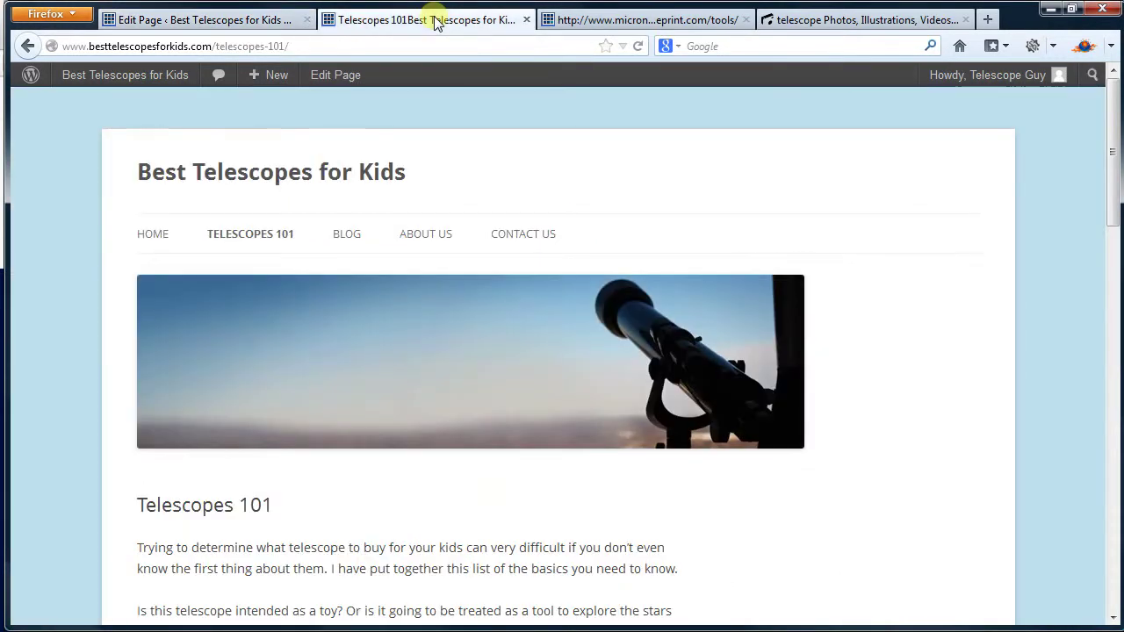
pyautogui.press('F5')
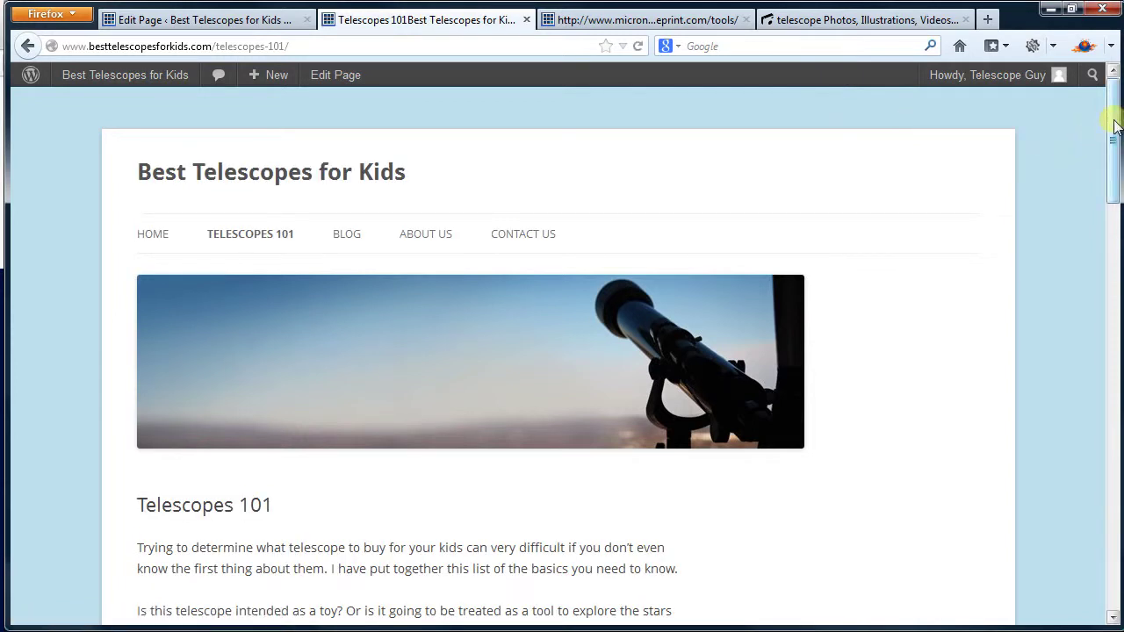
pyautogui.moveTo(1116, 128)
pyautogui.mouseDown()
pyautogui.moveTo(1115, 482)
pyautogui.moveTo(1114, 119)
pyautogui.mouseUp()
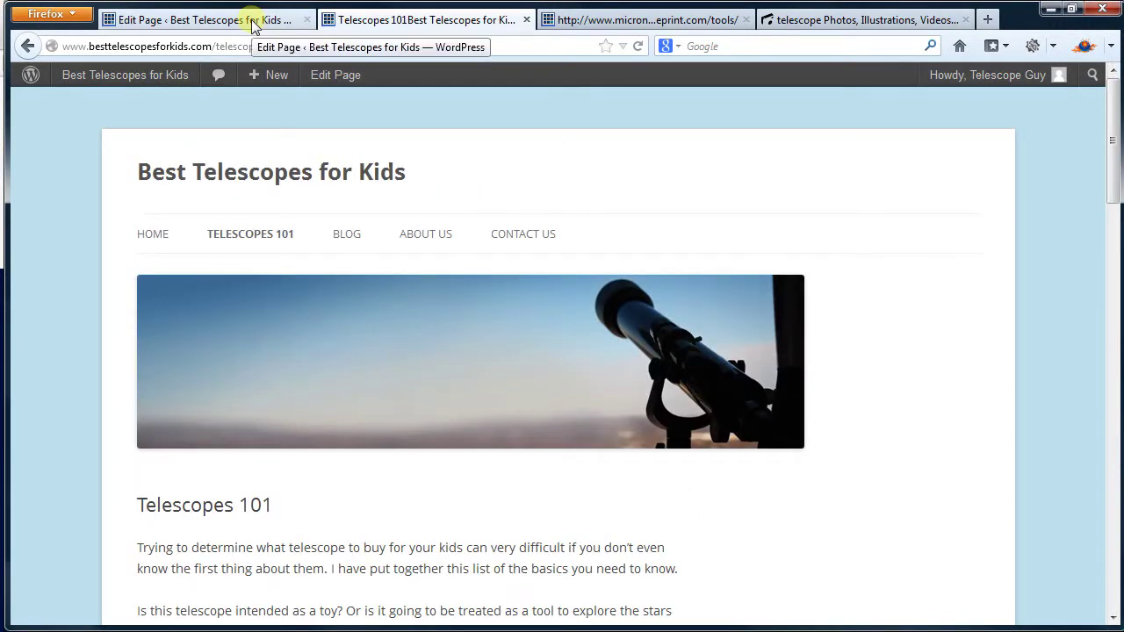
# Open the live site's Contact Us page and examine its current content.
pyautogui.click(520, 237)
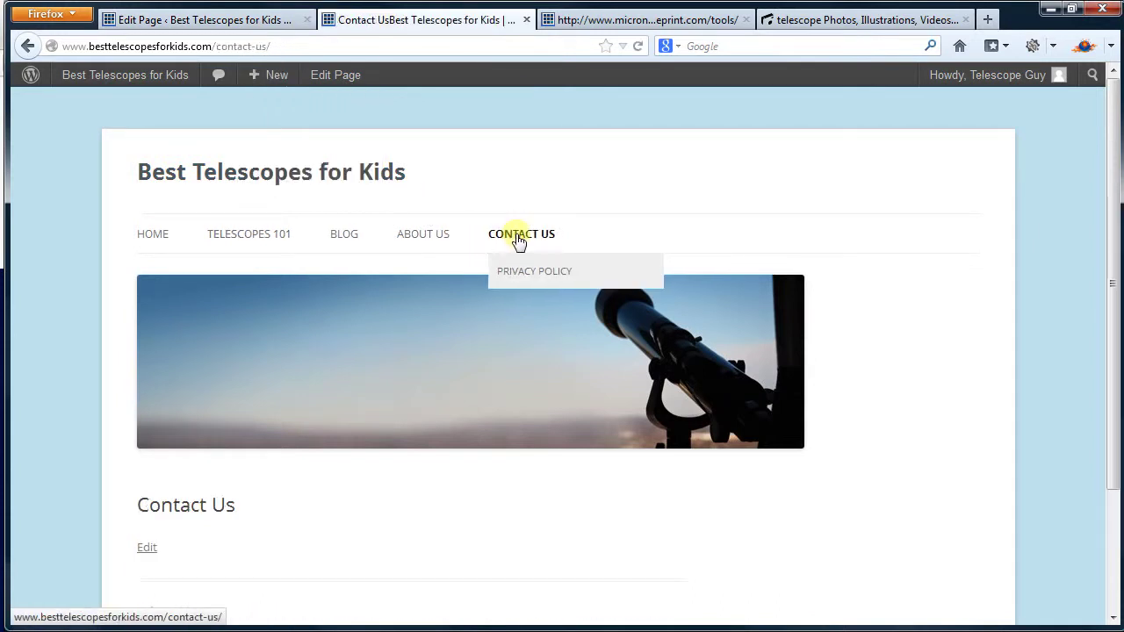
pyautogui.scroll(-2, 67, 355)
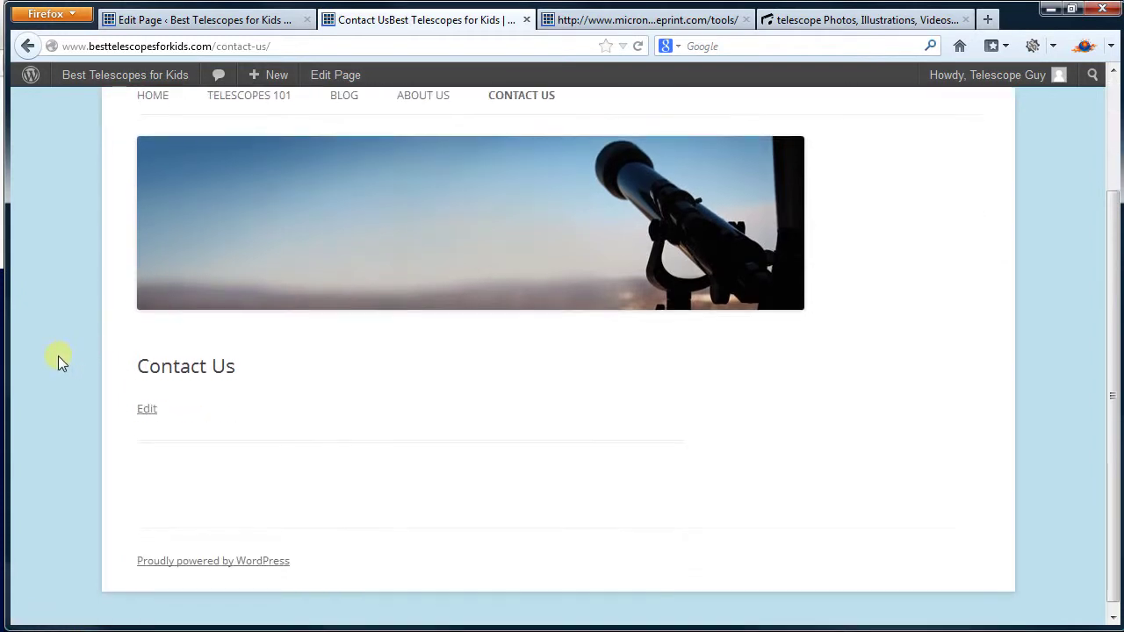
pyautogui.scroll(1, 58, 356)
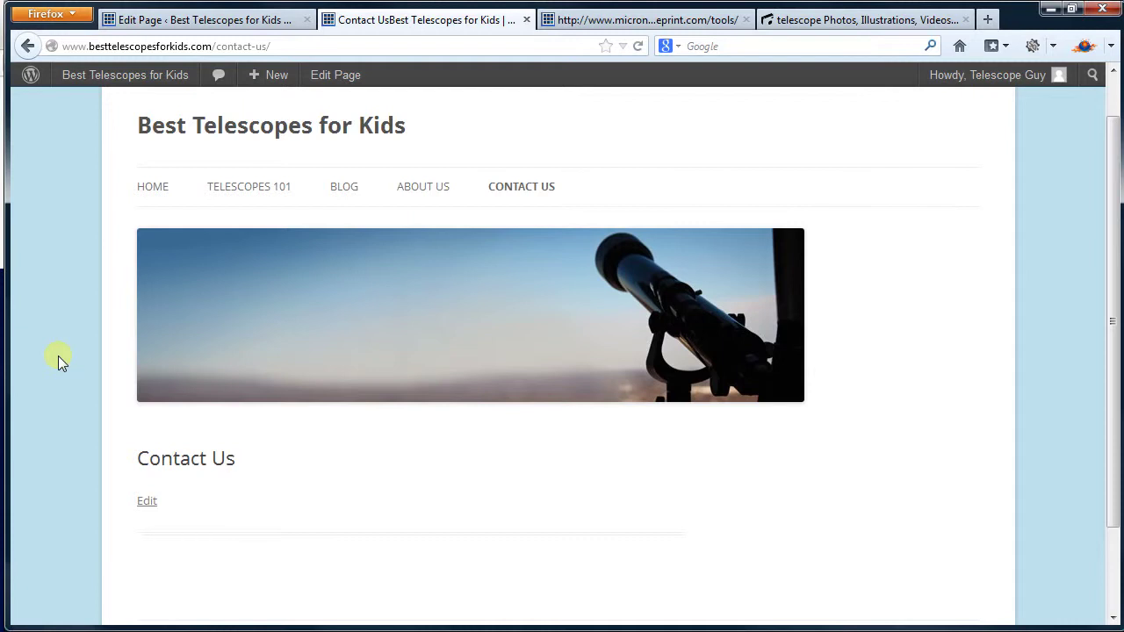
pyautogui.scroll(1, 58, 356)
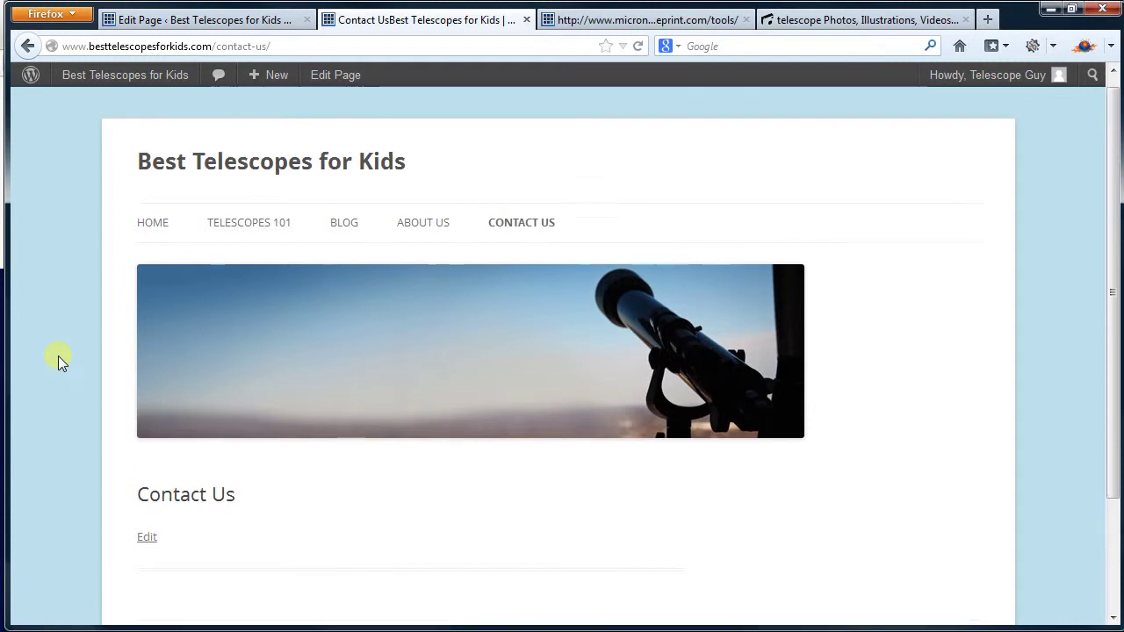
# Return to the WordPress admin and open the FS Contact Form Options page.
pyautogui.click(199, 19)
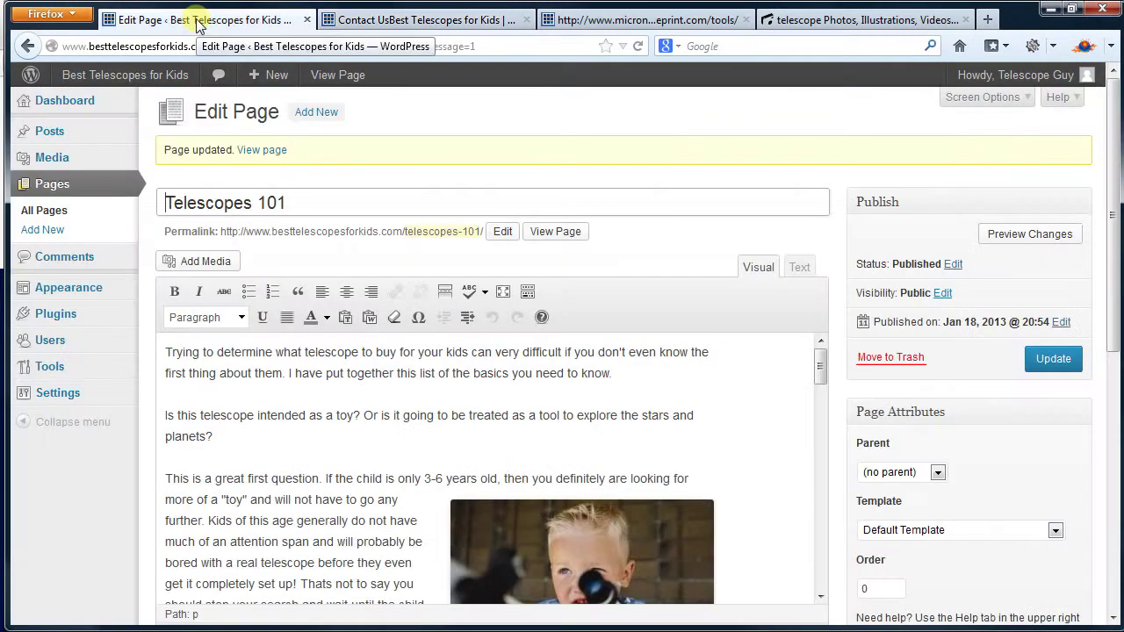
pyautogui.moveTo(53, 393)
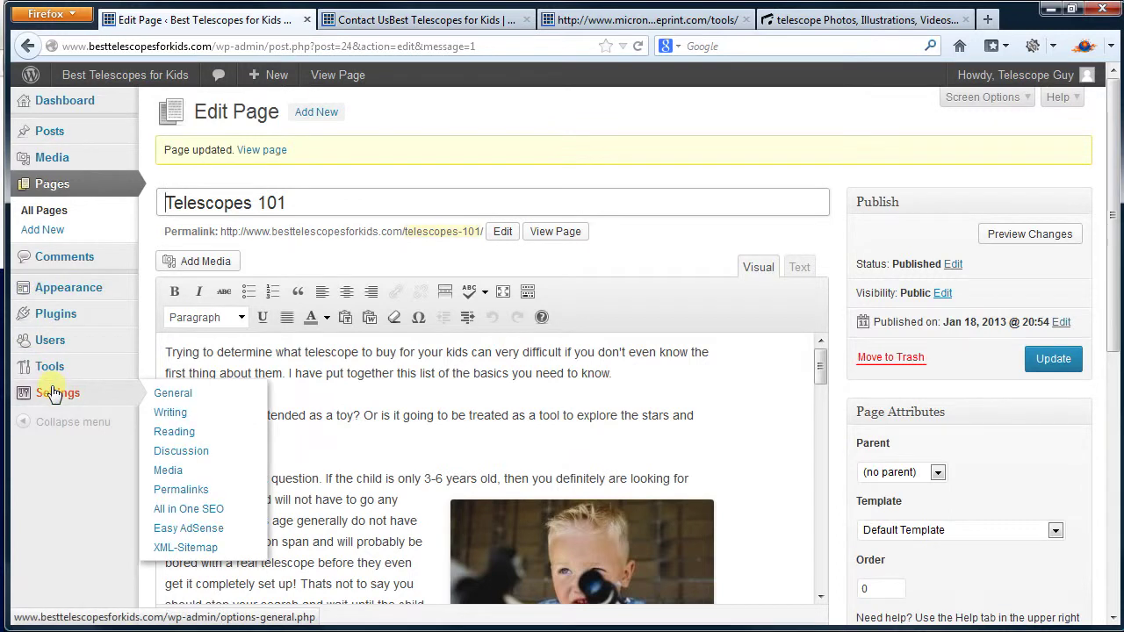
pyautogui.moveTo(77, 323)
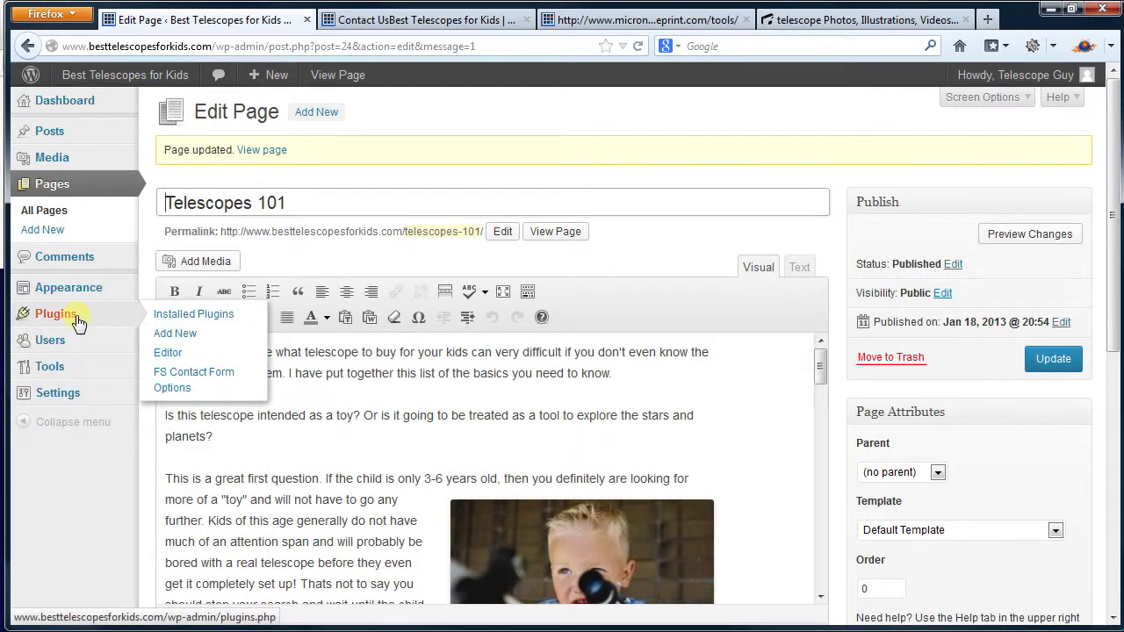
pyautogui.click(182, 376)
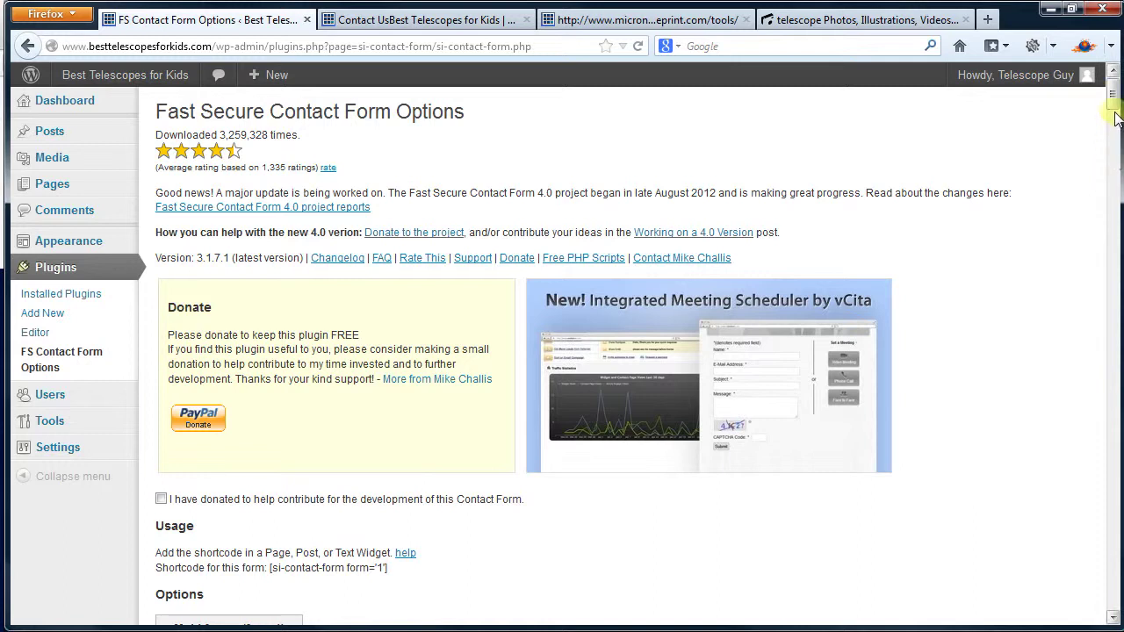
# Copy the form 1 shortcode [si-contact-form form='1'] from the Usage section of the contact form options.
pyautogui.moveTo(1113, 92); pyautogui.dragTo(1114, 125)
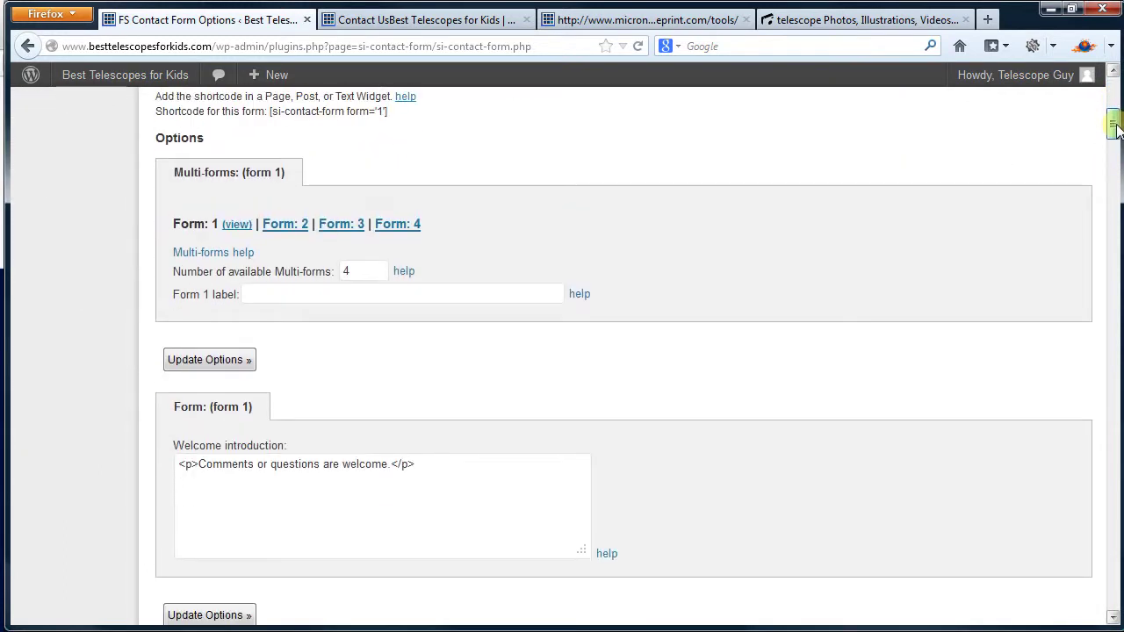
pyautogui.scroll(1, 387, 383)
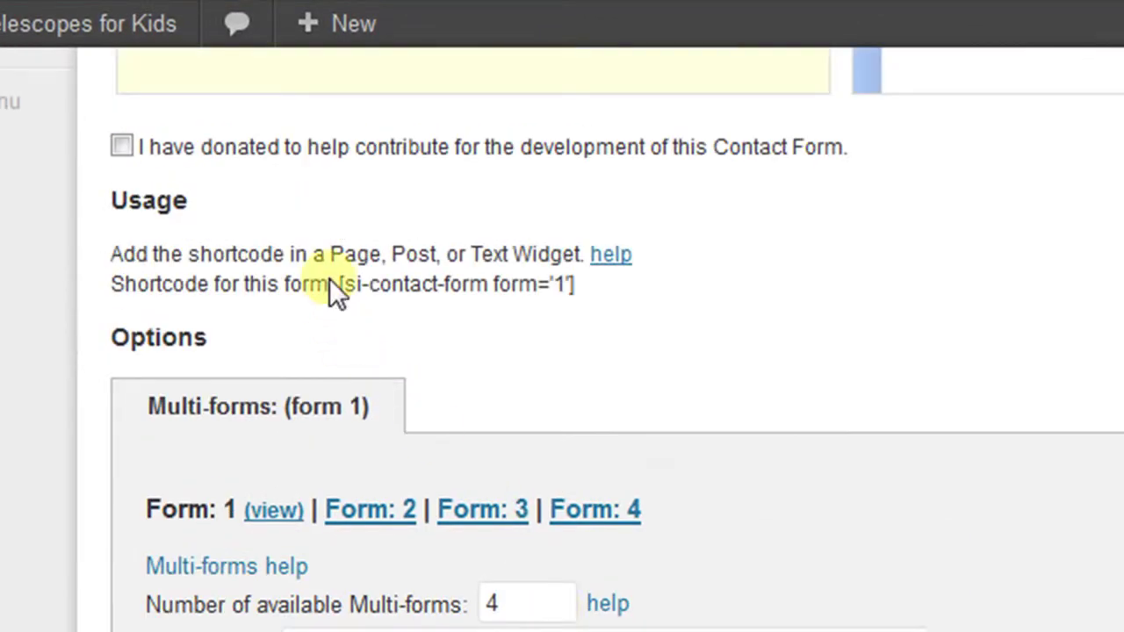
pyautogui.moveTo(338, 279); pyautogui.dragTo(481, 294)
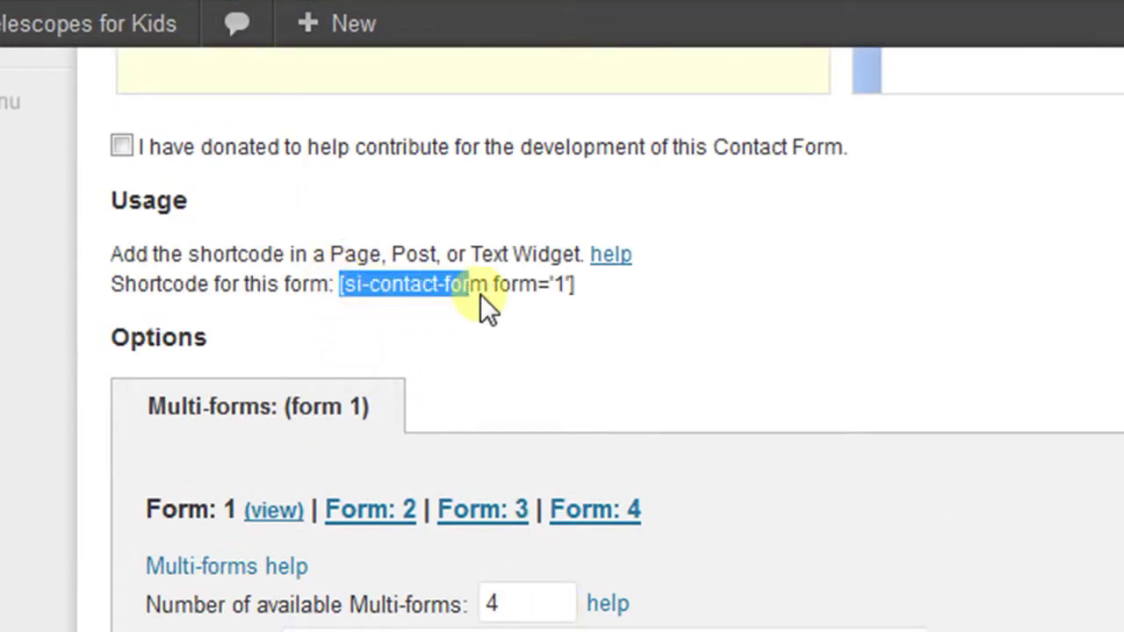
pyautogui.rightClick(547, 291)
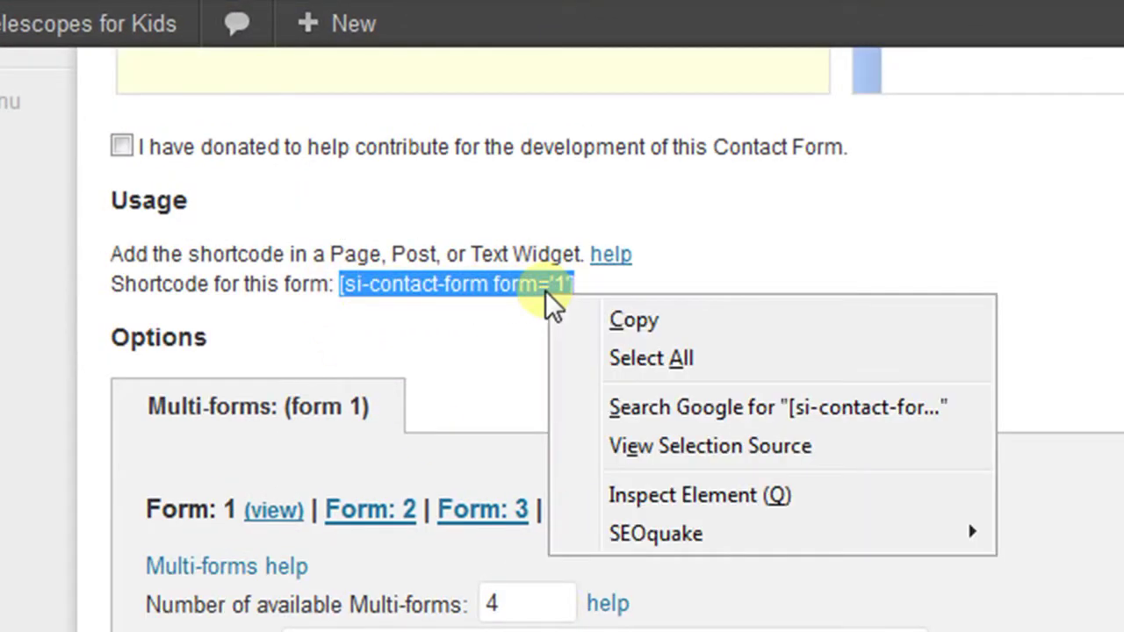
pyautogui.click(610, 320)
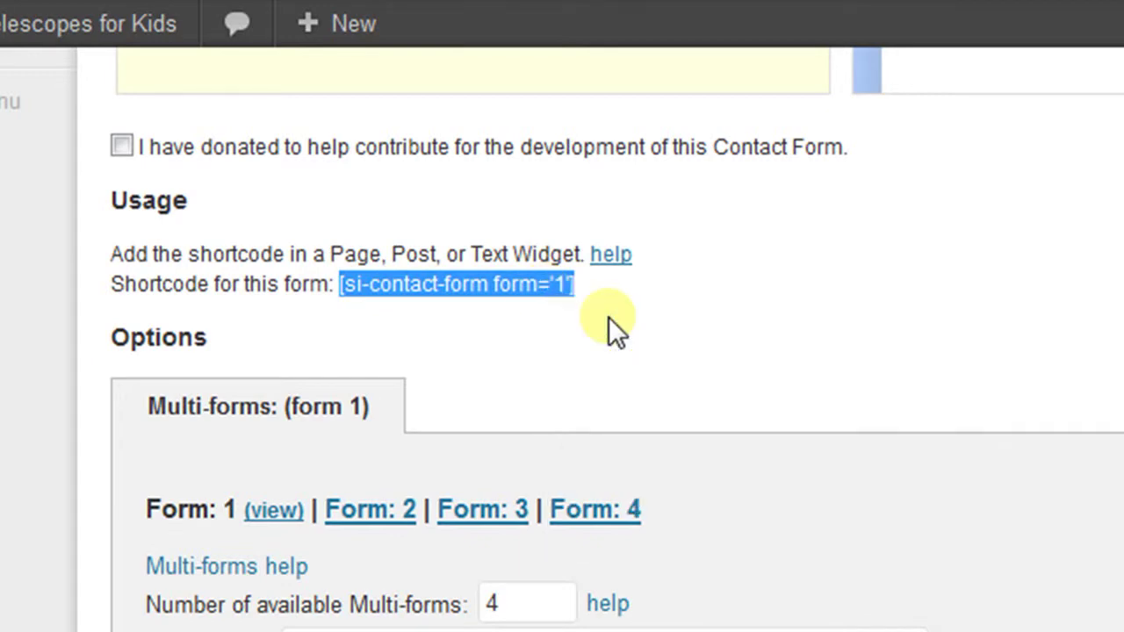
# Open the Contact Us page for editing, paste the [si-contact-form form='1'] shortcode into its body and update the page.
pyautogui.scroll(10, 1109, 184)
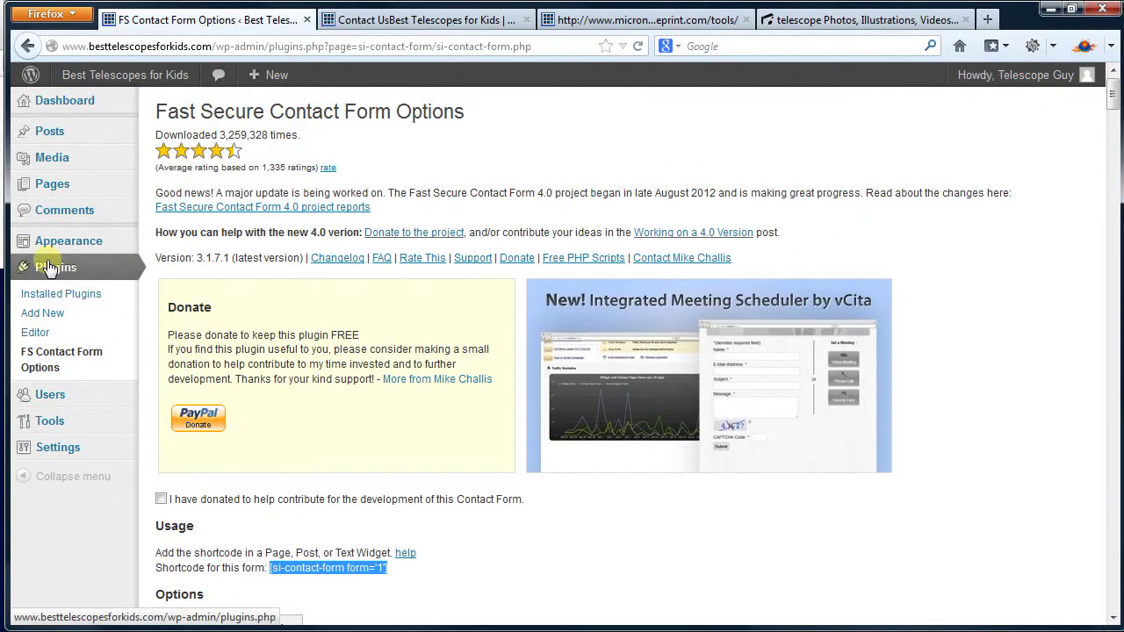
pyautogui.click(63, 192)
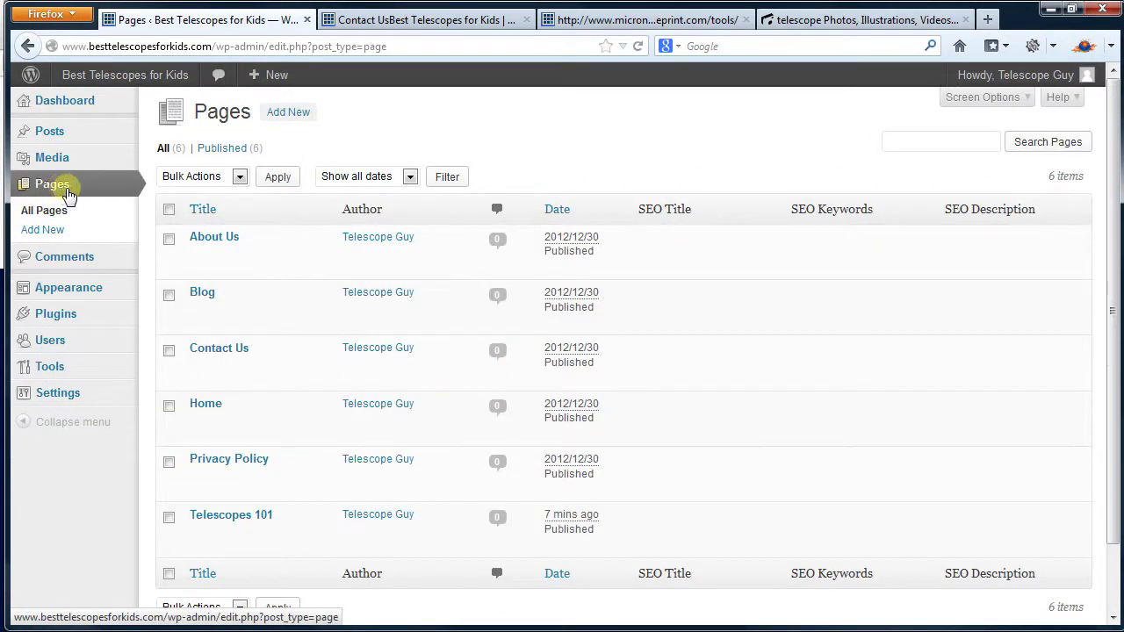
pyautogui.click(202, 351)
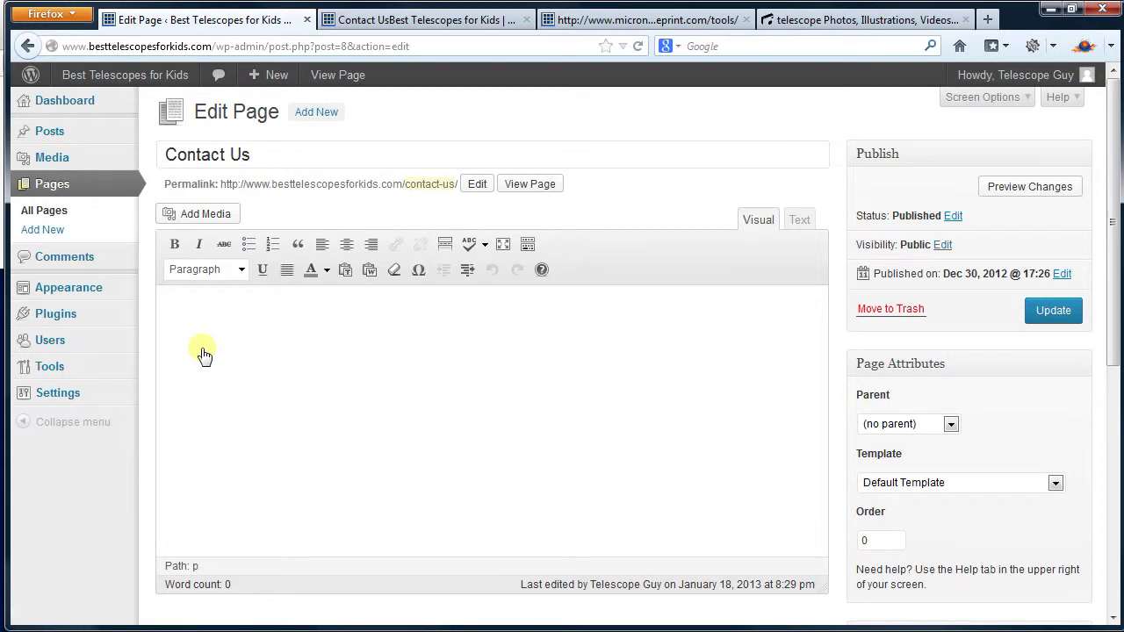
pyautogui.rightClick(176, 308)
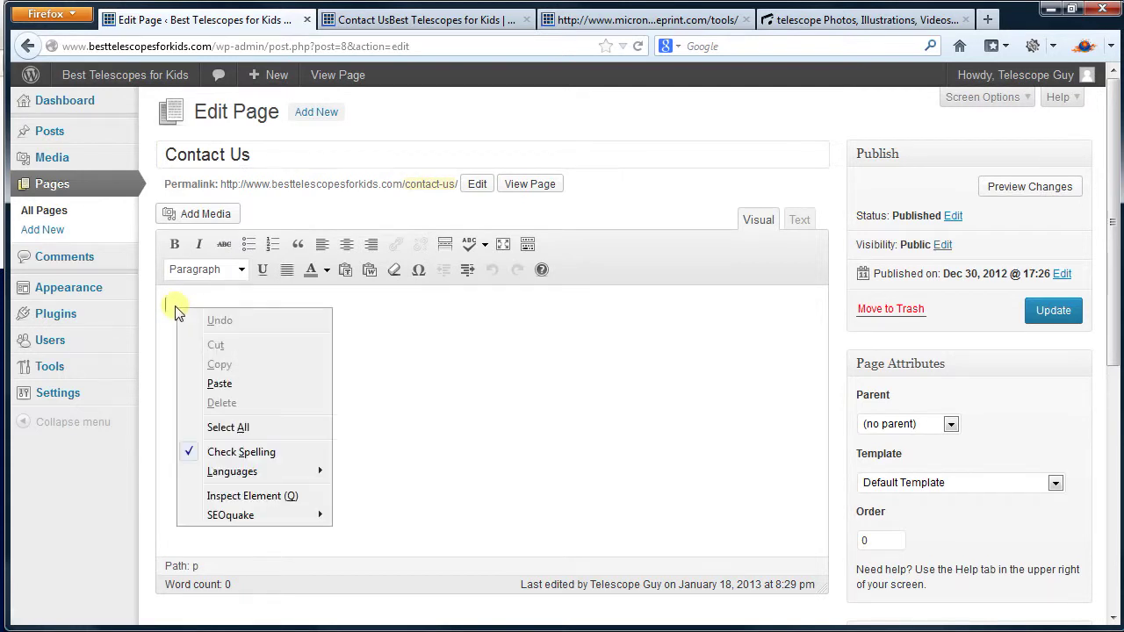
pyautogui.click(219, 384)
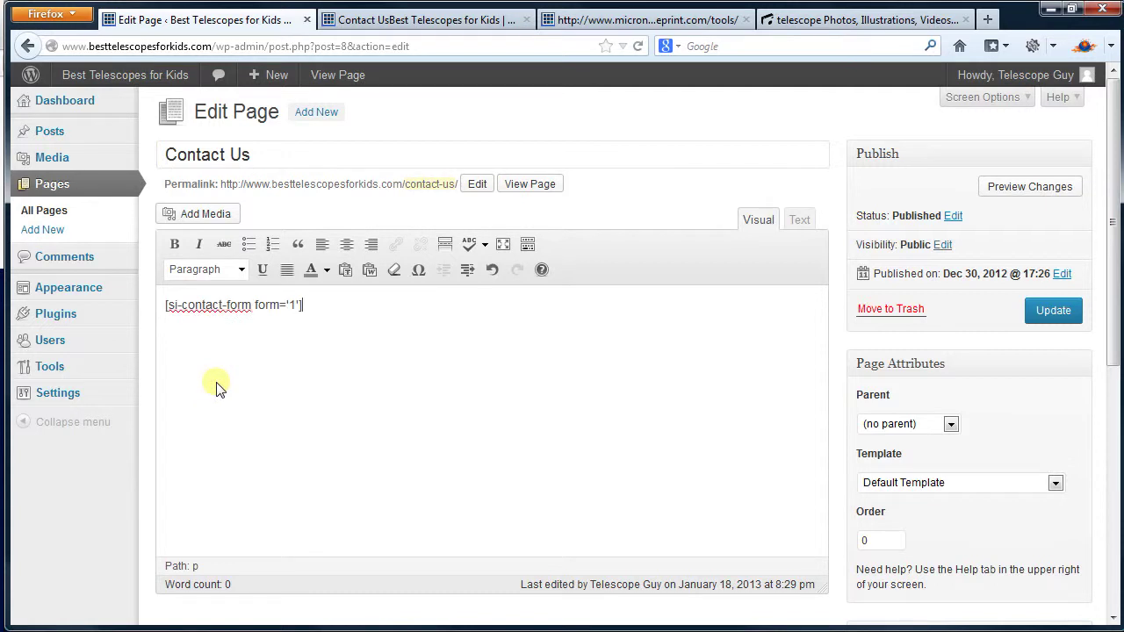
pyautogui.click(1047, 312)
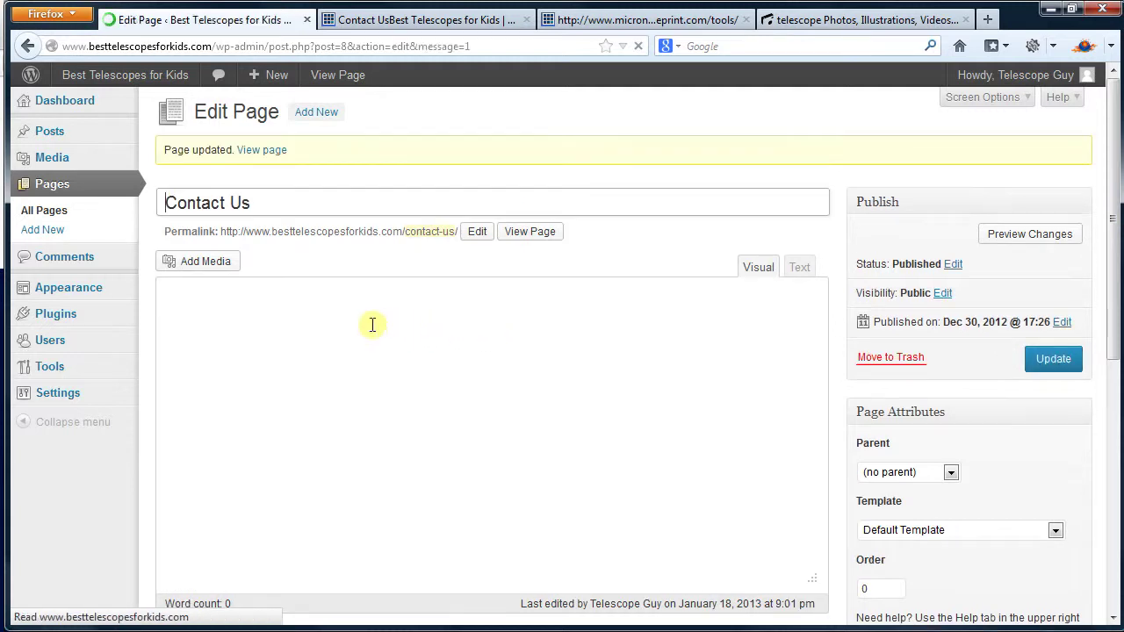
# Reload the live Contact Us page and check the embedded contact form.
pyautogui.click(449, 19)
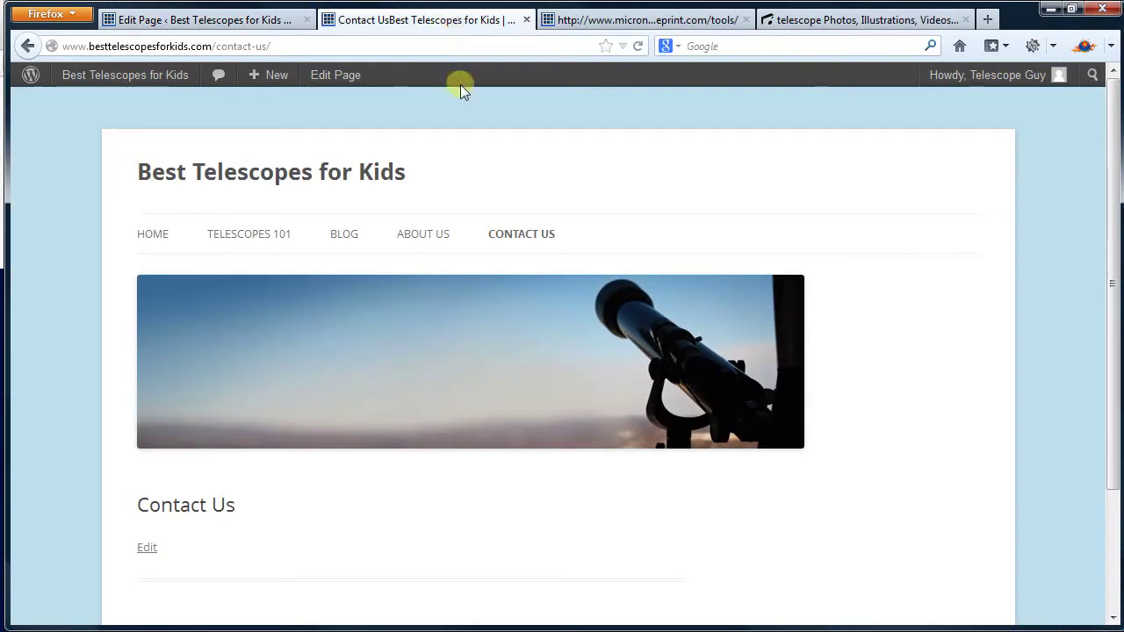
pyautogui.click(640, 48)
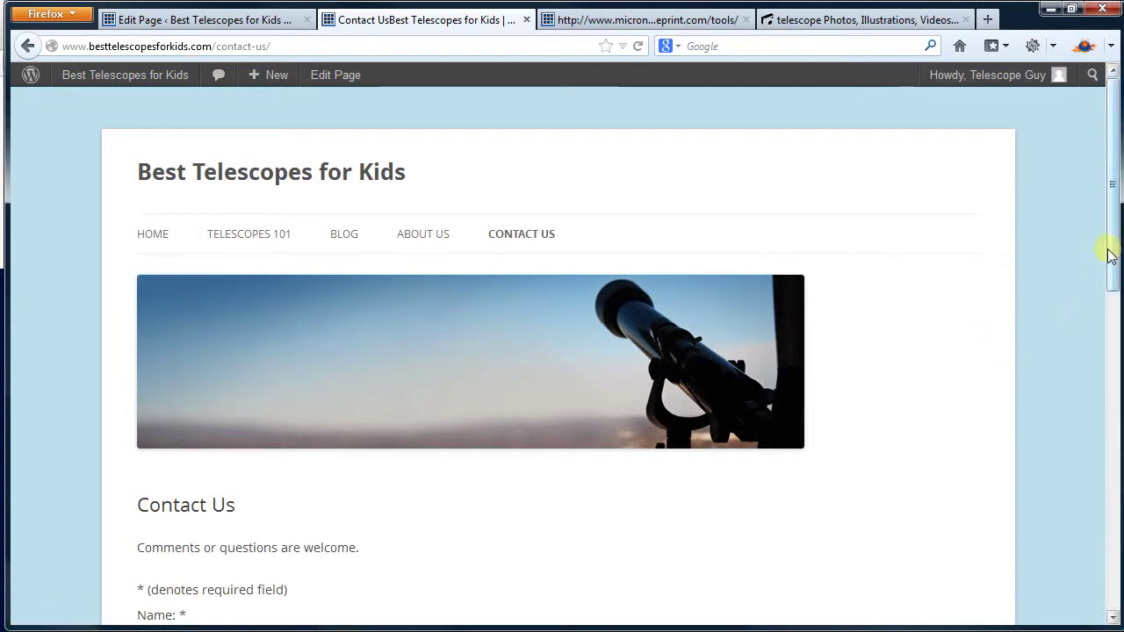
pyautogui.moveTo(1112, 241)
pyautogui.mouseDown()
pyautogui.moveTo(1116, 491)
pyautogui.moveTo(1115, 246)
pyautogui.mouseUp()
# Close the iStockphoto page and view the live site's Privacy Policy page.
pyautogui.click(965, 19)
pyautogui.moveTo(522, 227)
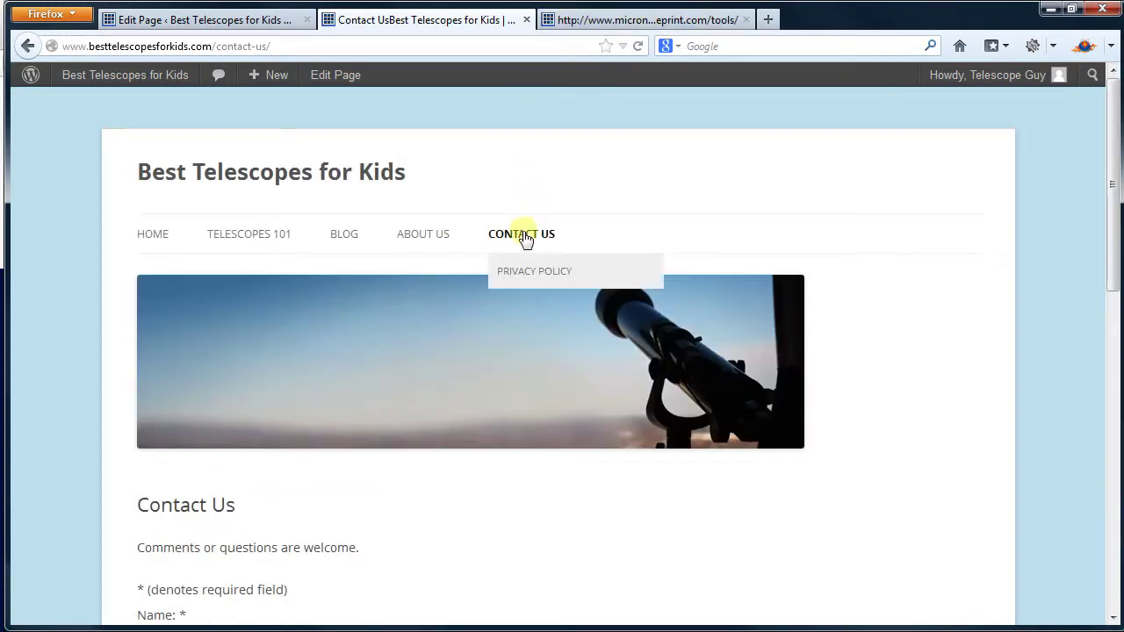
pyautogui.click(529, 278)
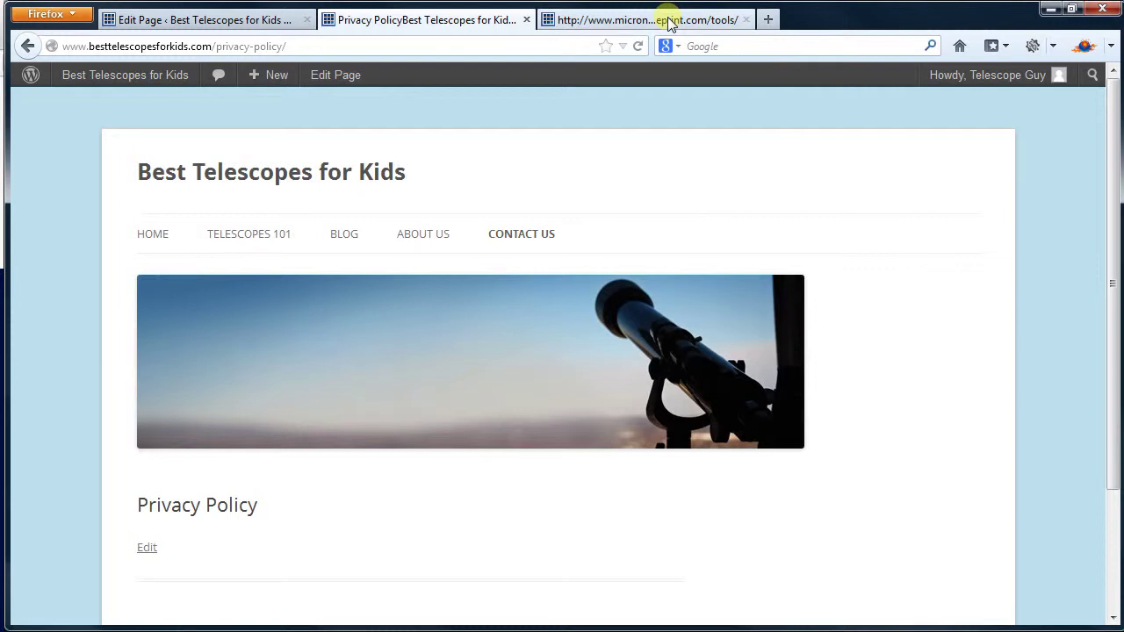
# Switch to the micronicheblueprint.com tools page and open its Privacy Policy Generator link, going to the general site information form.
pyautogui.click(622, 22)
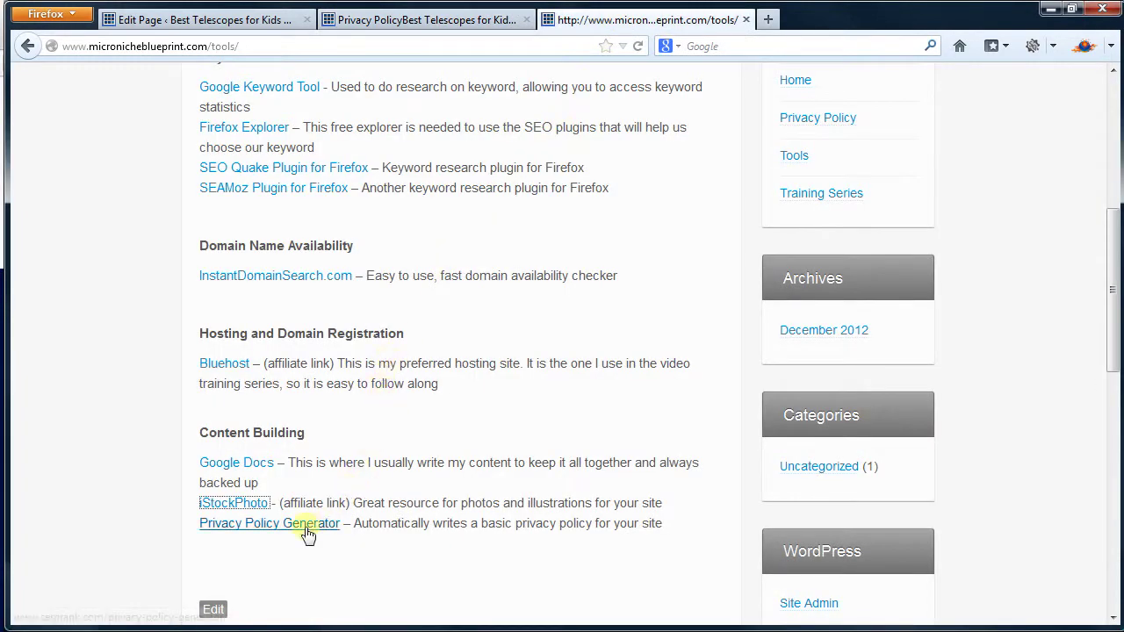
pyautogui.click(276, 525)
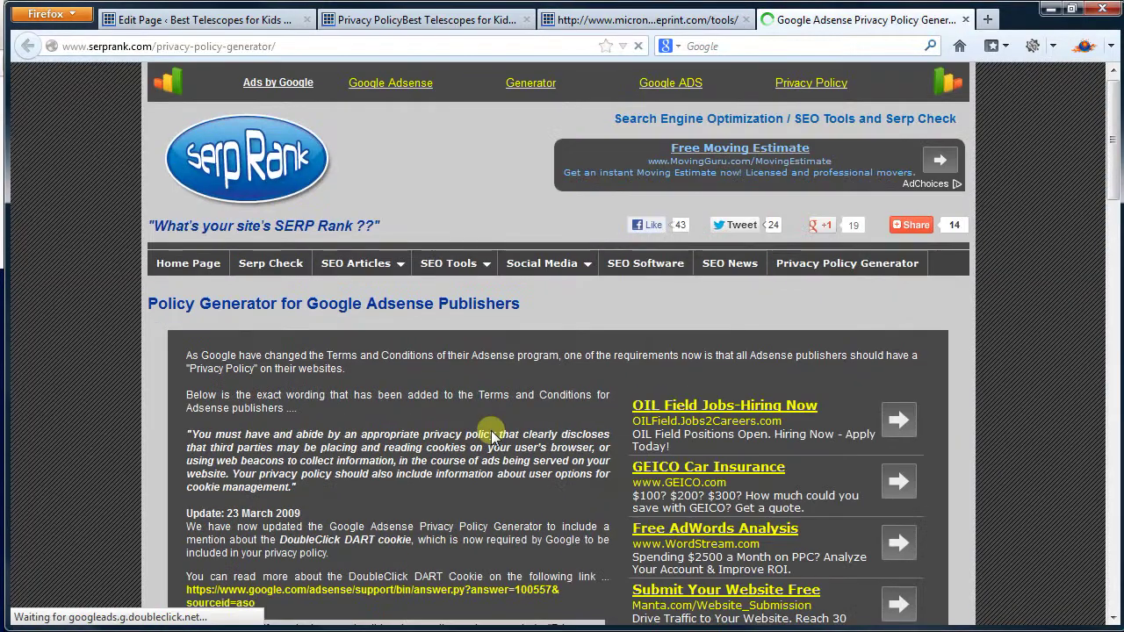
pyautogui.scroll(-3, 492, 431)
pyautogui.scroll(-2, 491, 436)
pyautogui.click(366, 346)
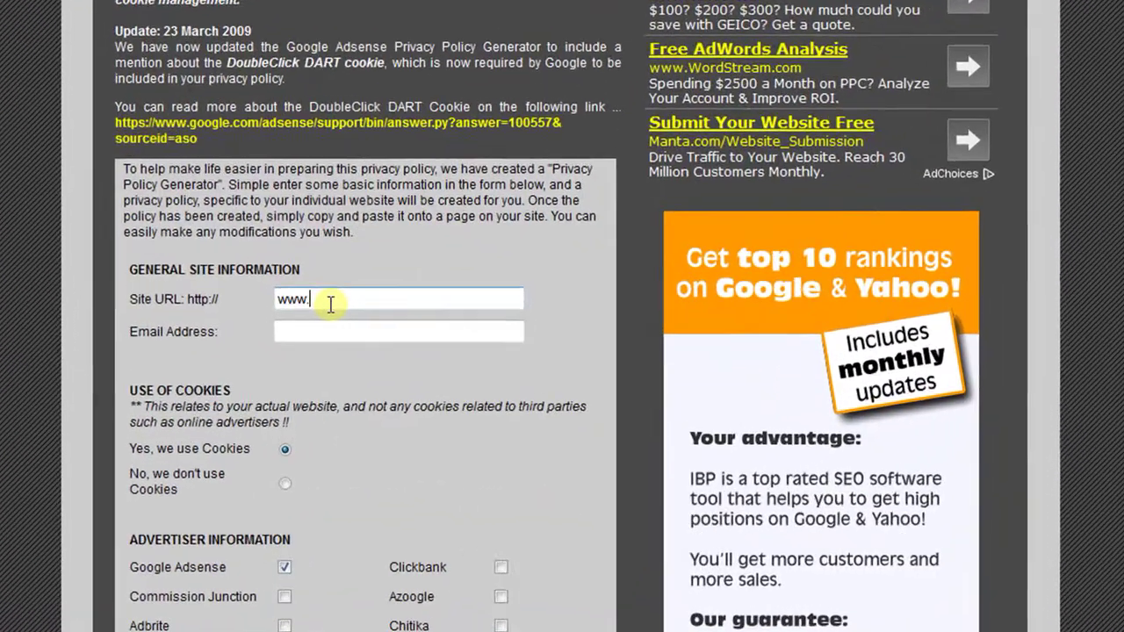
pyautogui.write('B')
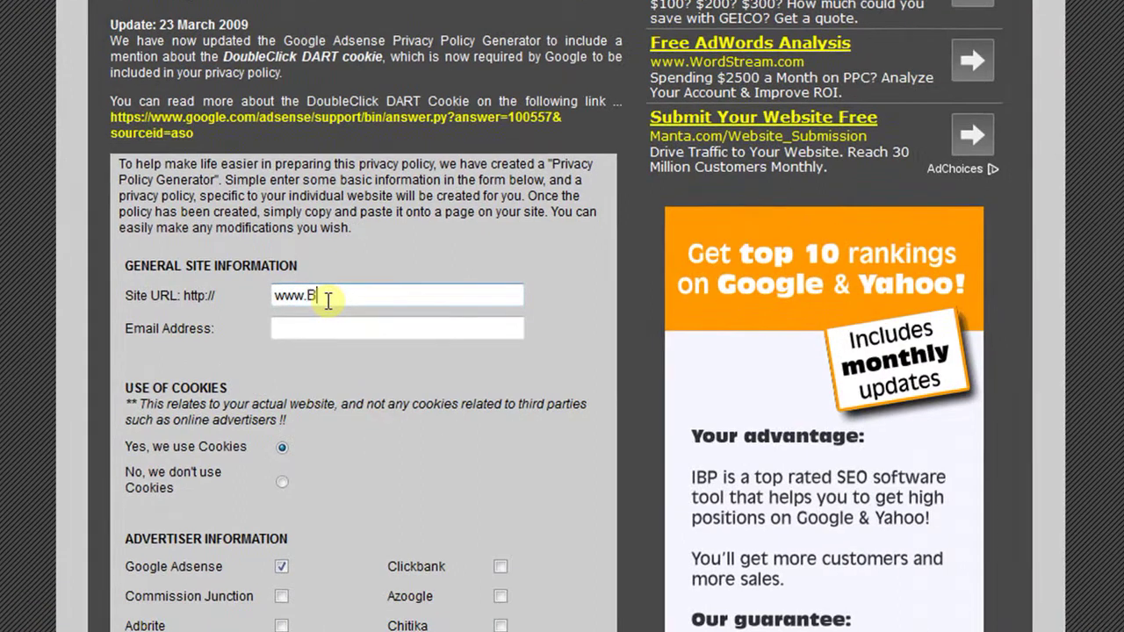
pyautogui.press('Down')
pyautogui.press('Return')
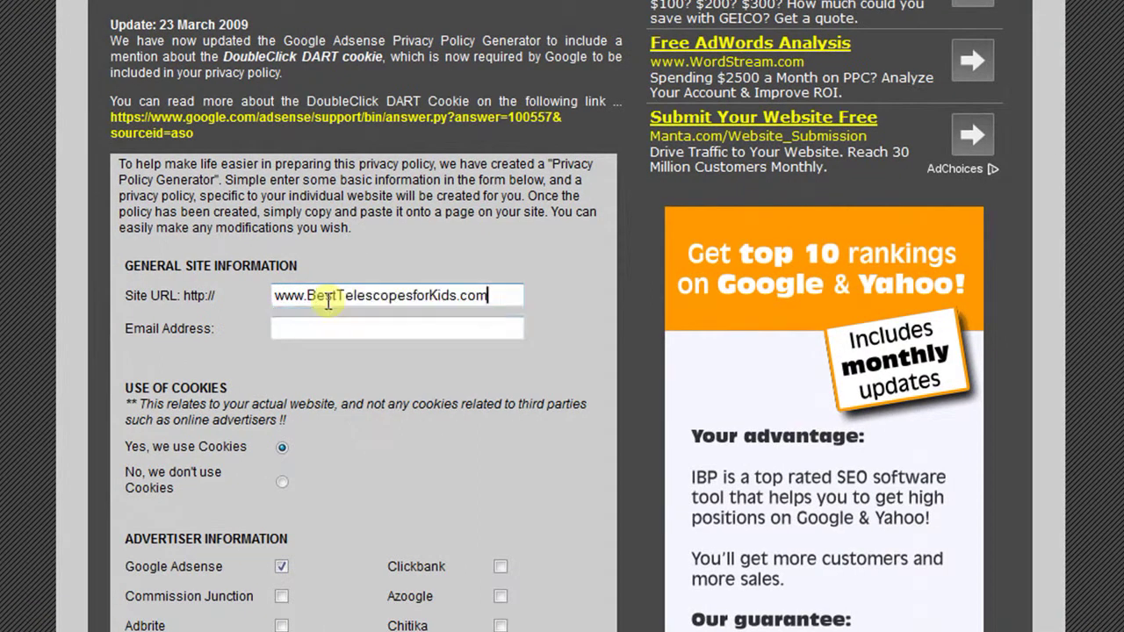
pyautogui.click(304, 325)
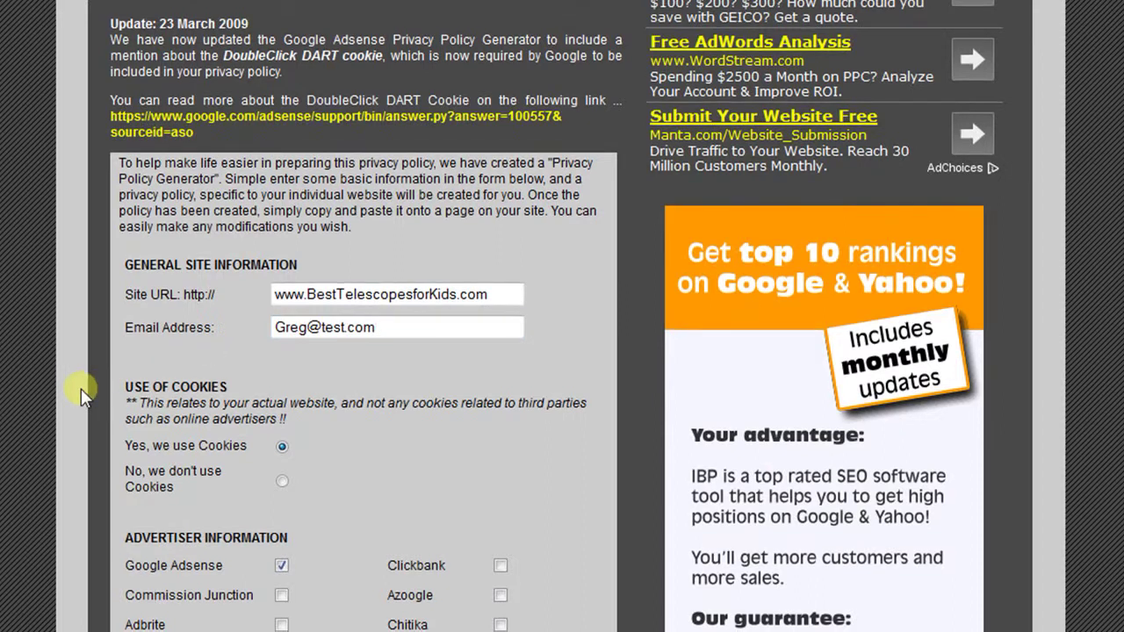
pyautogui.scroll(-5, 81, 388)
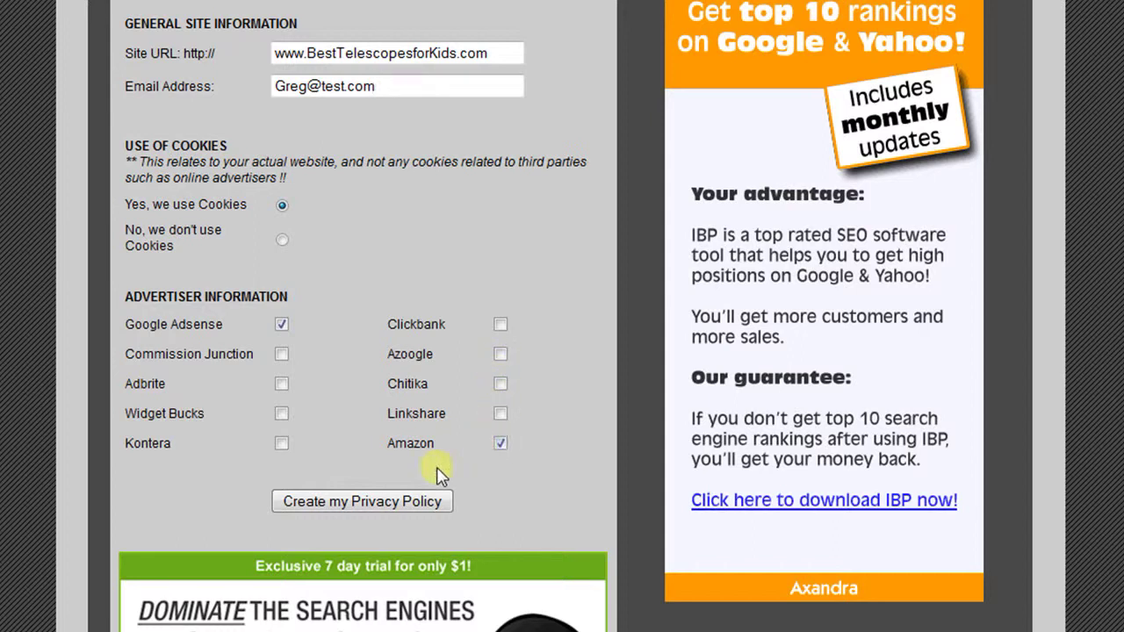
# Generate the privacy policy from the completed form and copy its full text, from the title through the paragraph on disabling cookies.
pyautogui.click(411, 505)
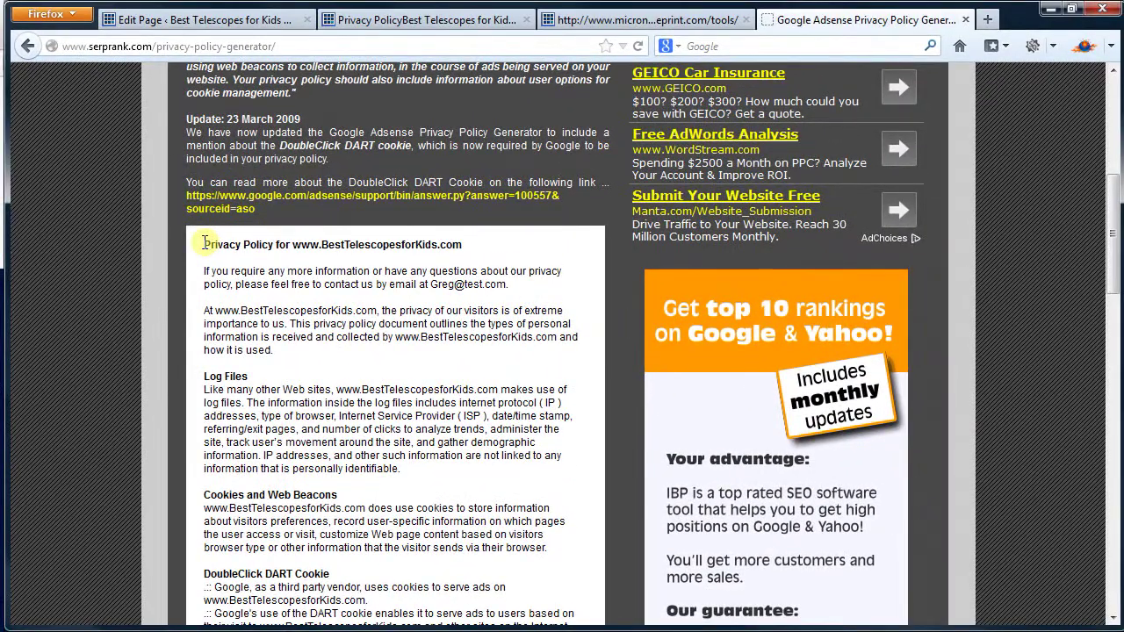
pyautogui.moveTo(204, 243); pyautogui.dragTo(517, 400)
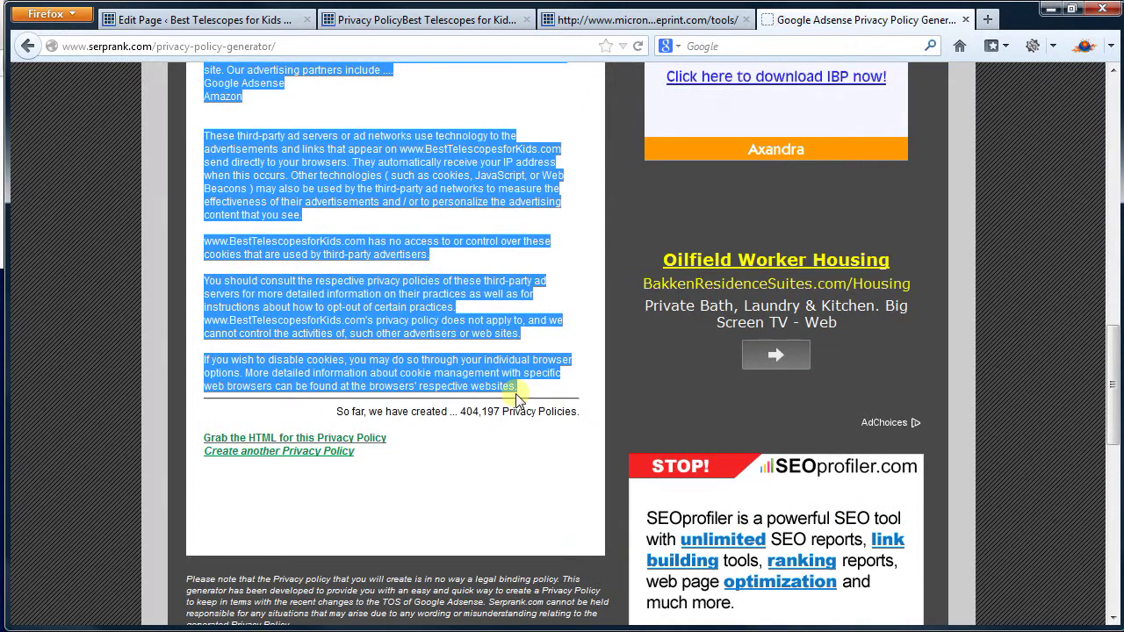
pyautogui.rightClick(481, 379)
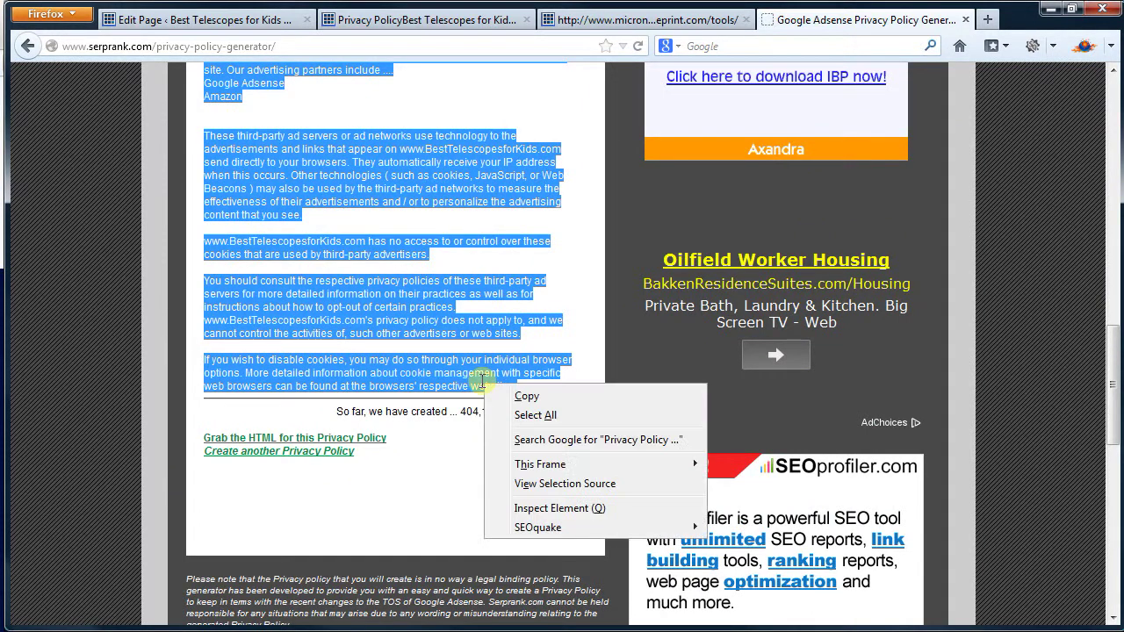
pyautogui.click(510, 398)
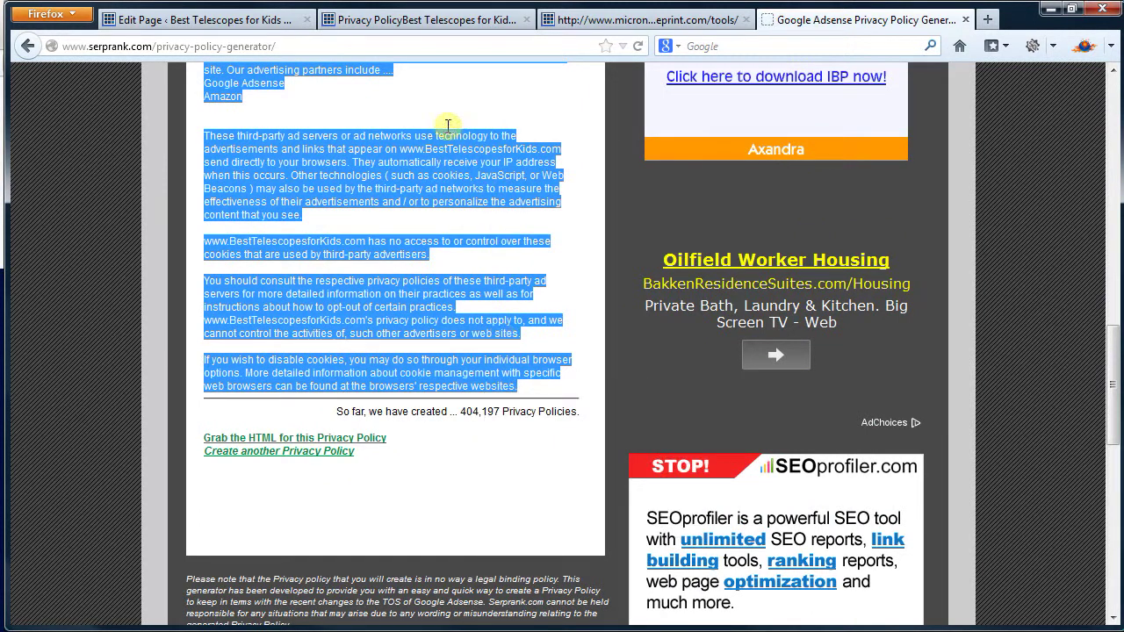
# Switch to the WordPress admin, open the Privacy Policy page for editing and paste the copied policy text into its body.
pyautogui.click(268, 21)
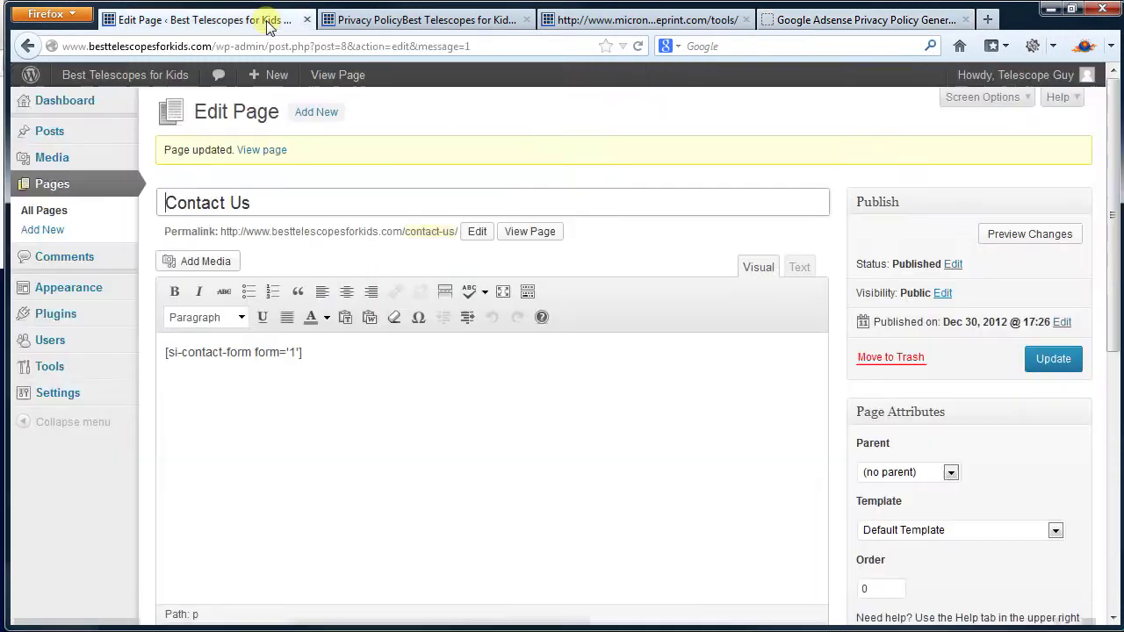
pyautogui.click(45, 190)
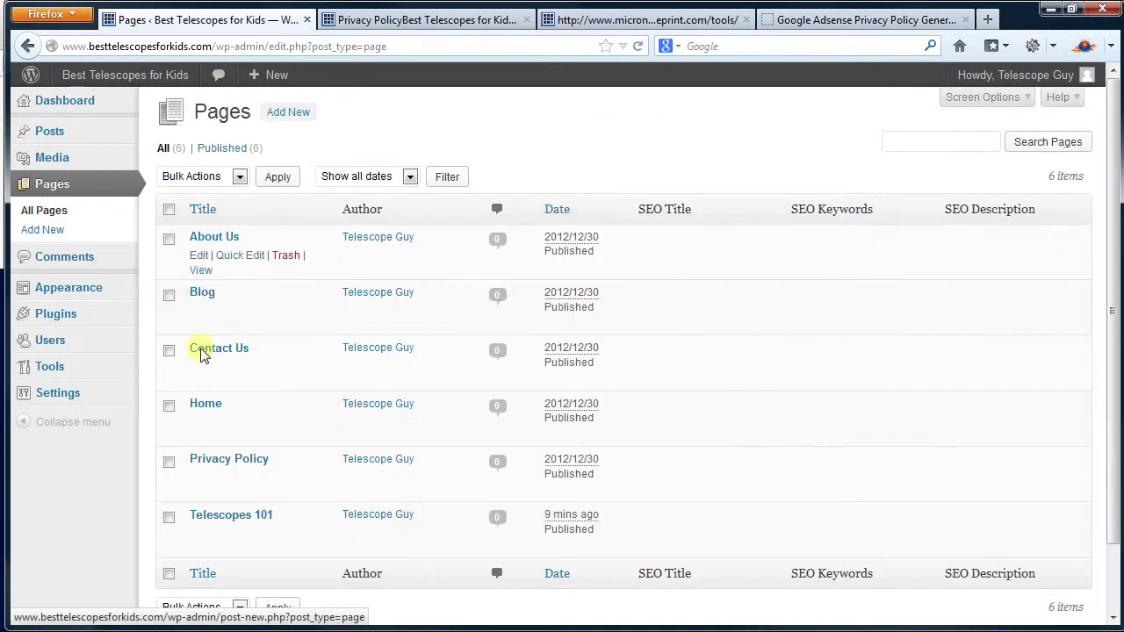
pyautogui.click(230, 459)
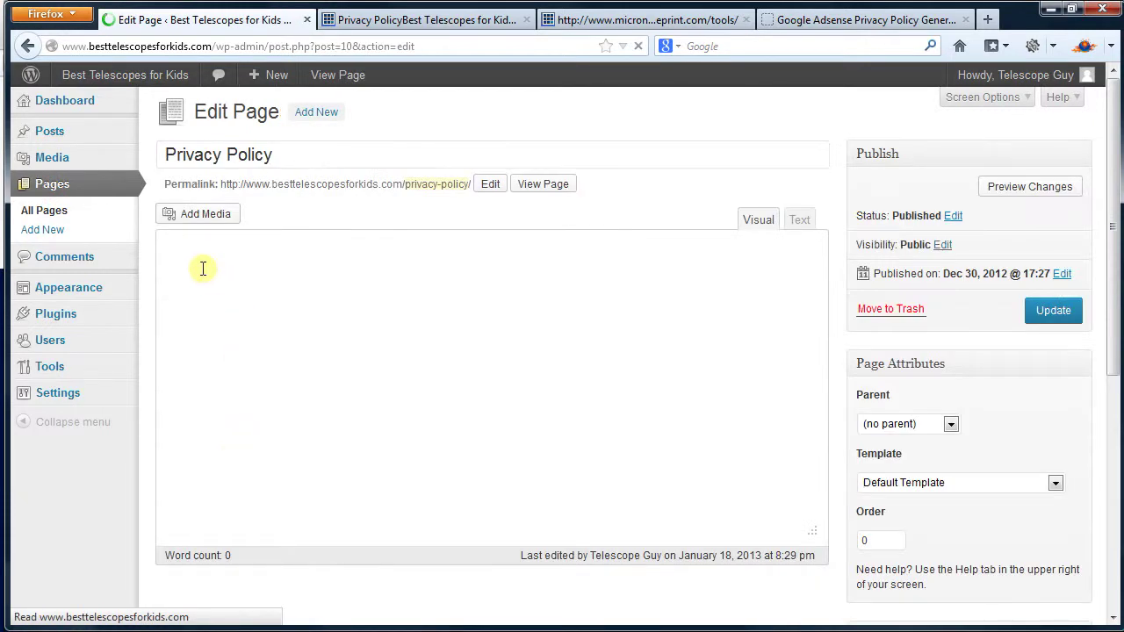
pyautogui.rightClick(191, 309)
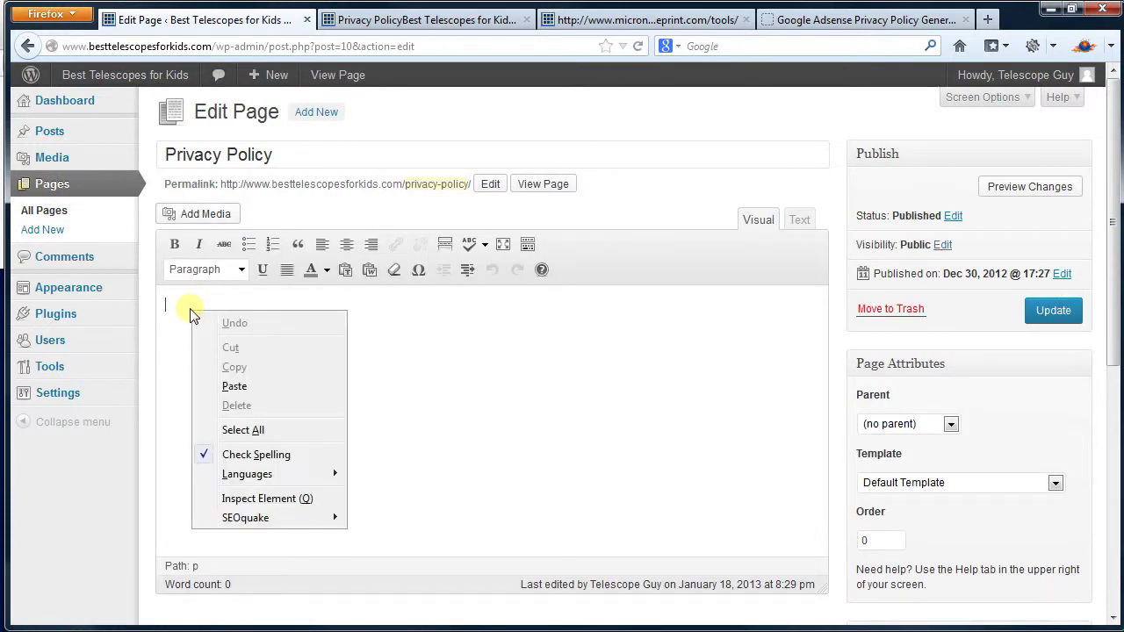
pyautogui.click(235, 386)
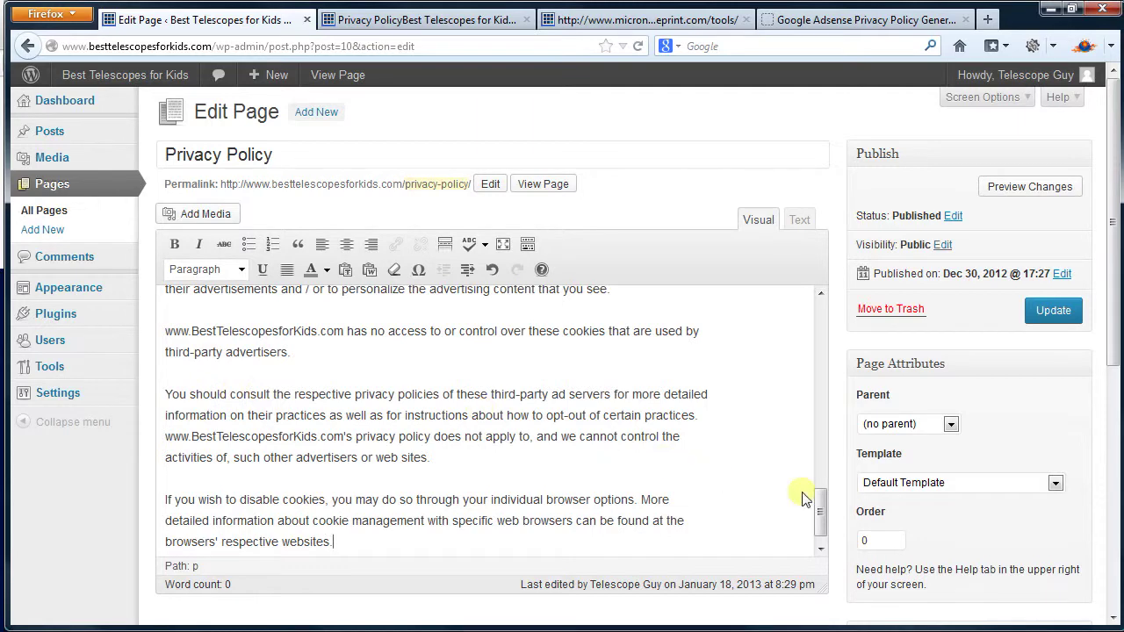
# Replace the email contact wording in the policy's first paragraph with "by using the Contact Us form" and update the page.
pyautogui.moveTo(825, 505); pyautogui.dragTo(821, 310)
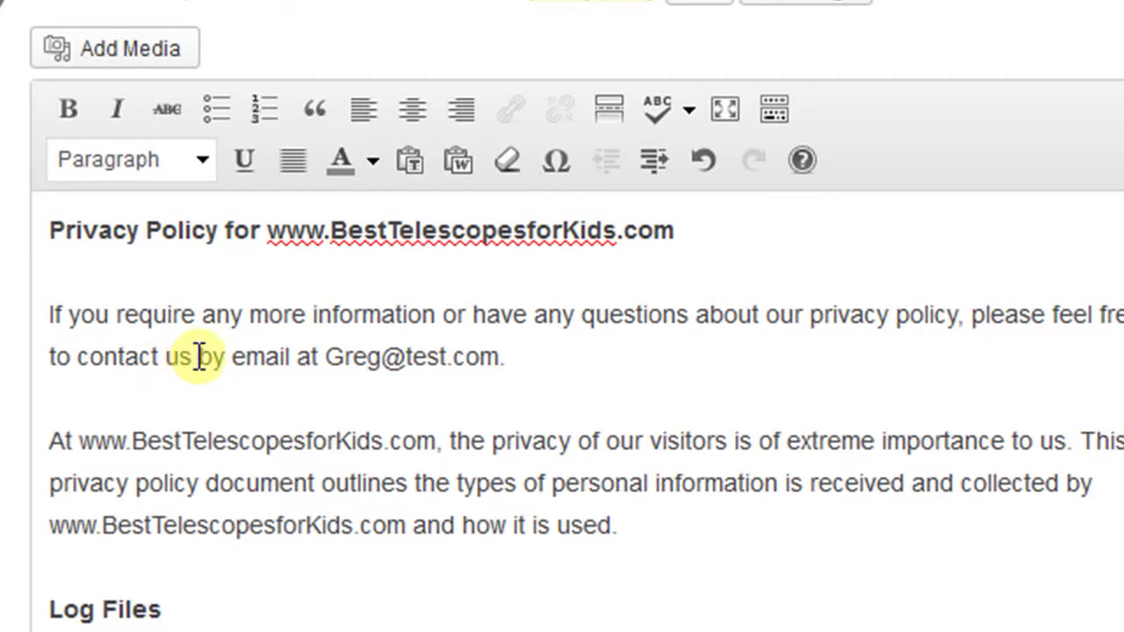
pyautogui.moveTo(199, 357); pyautogui.dragTo(498, 352)
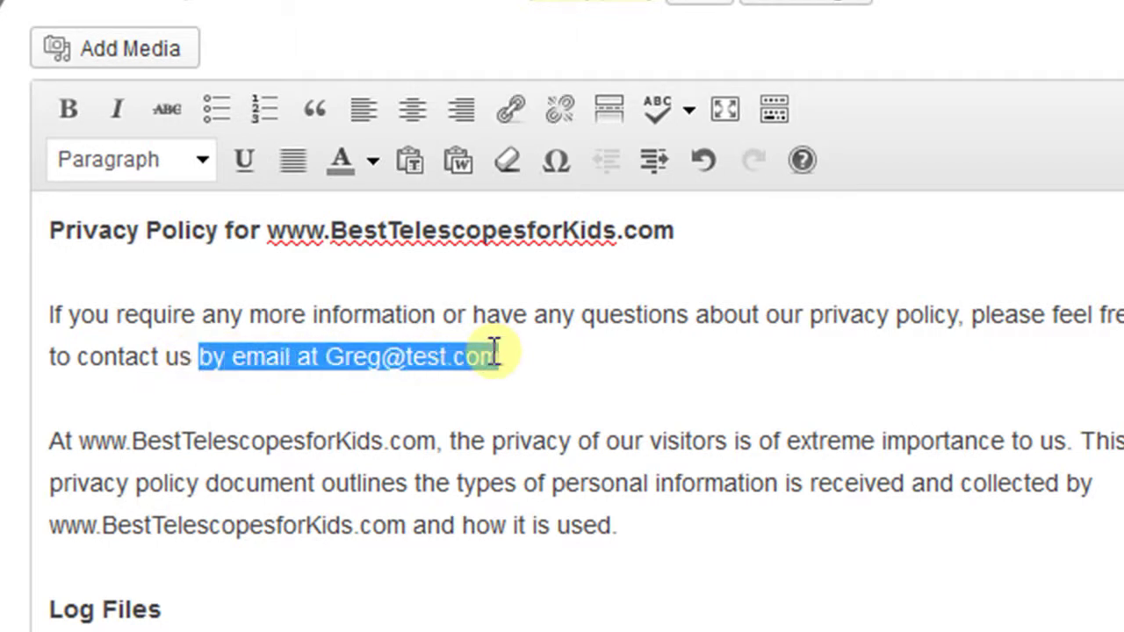
pyautogui.write('by using the Contact Us')
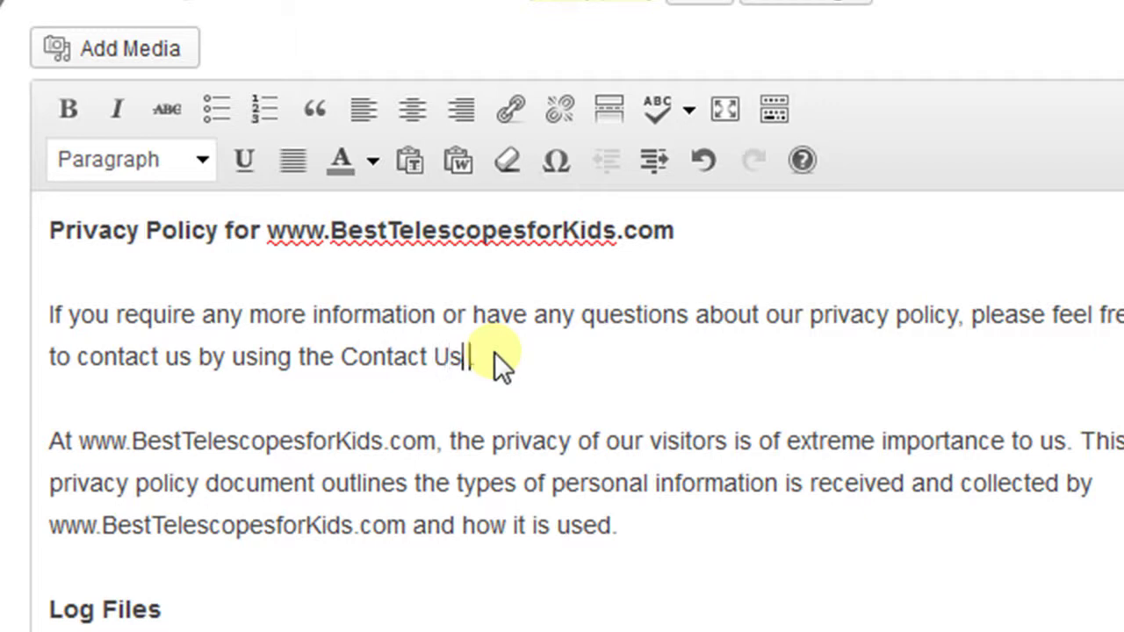
pyautogui.write(' form')
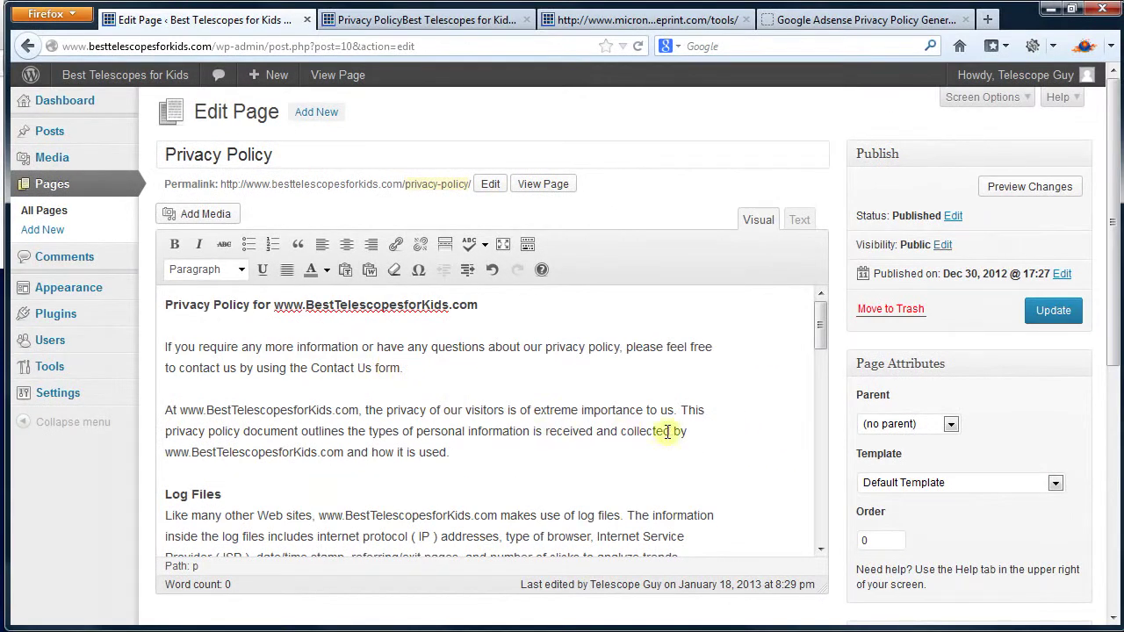
pyautogui.scroll(-3, 668, 431)
pyautogui.scroll(3, 668, 432)
pyautogui.click(1053, 310)
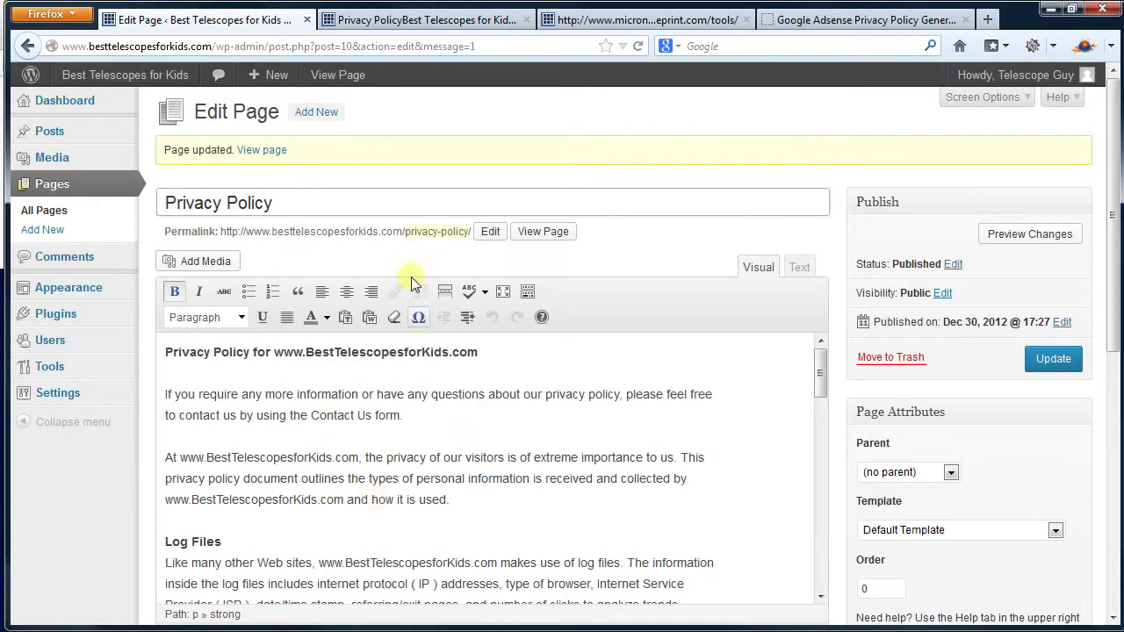
# Reload the live Privacy Policy page and review the published policy text.
pyautogui.click(413, 19)
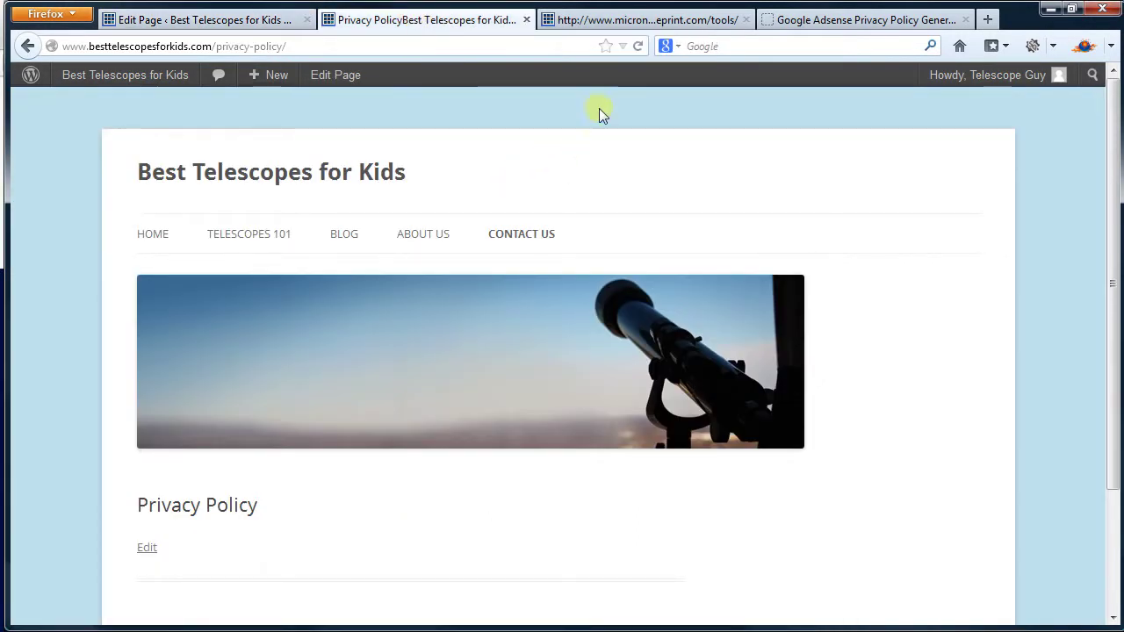
pyautogui.moveTo(532, 243)
pyautogui.click(523, 270)
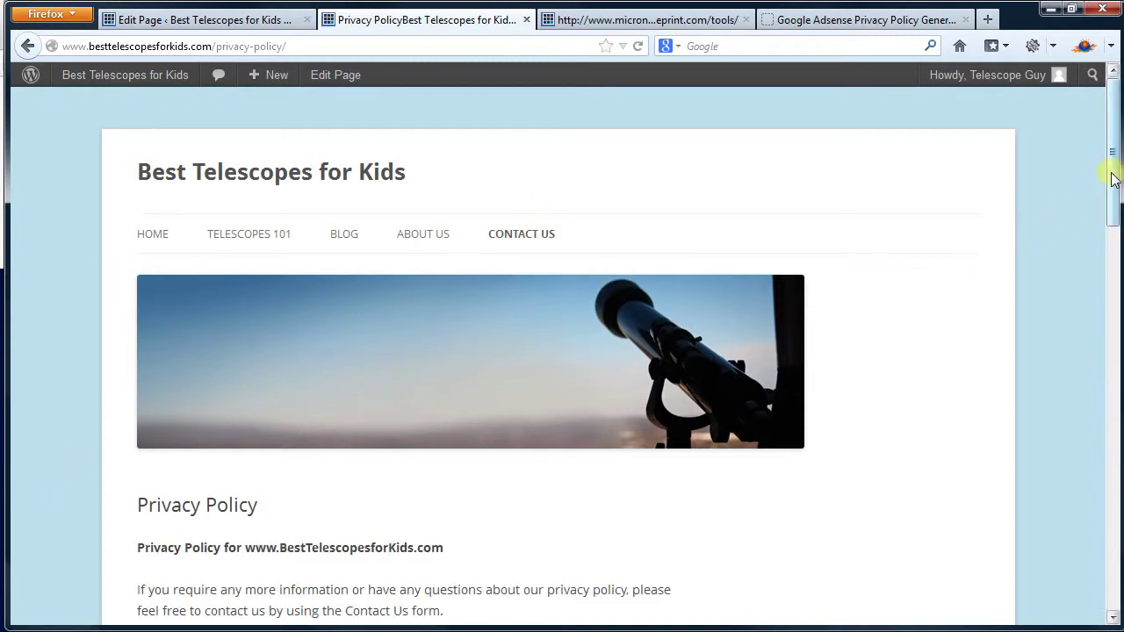
pyautogui.moveTo(1114, 170); pyautogui.dragTo(1115, 466)
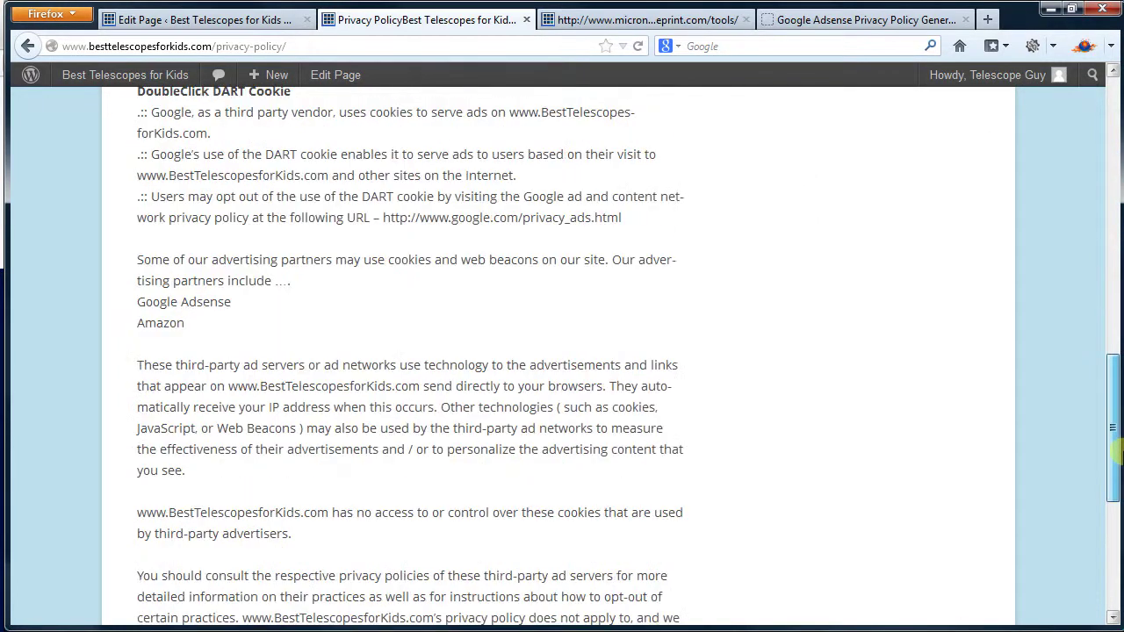